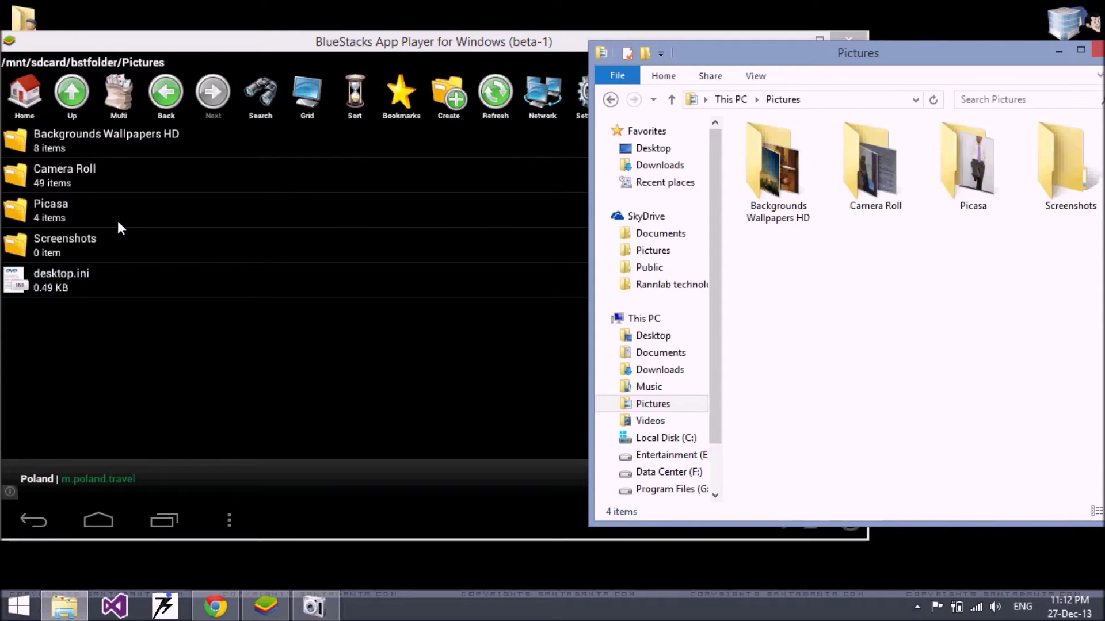
double_click(965, 179)
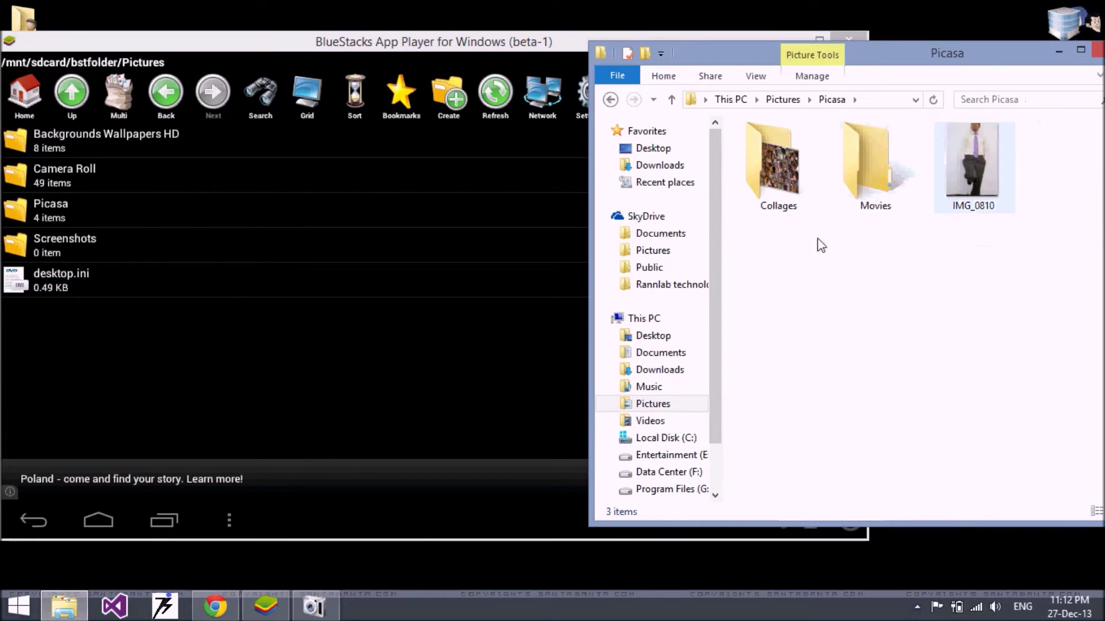
left_click(611, 101)
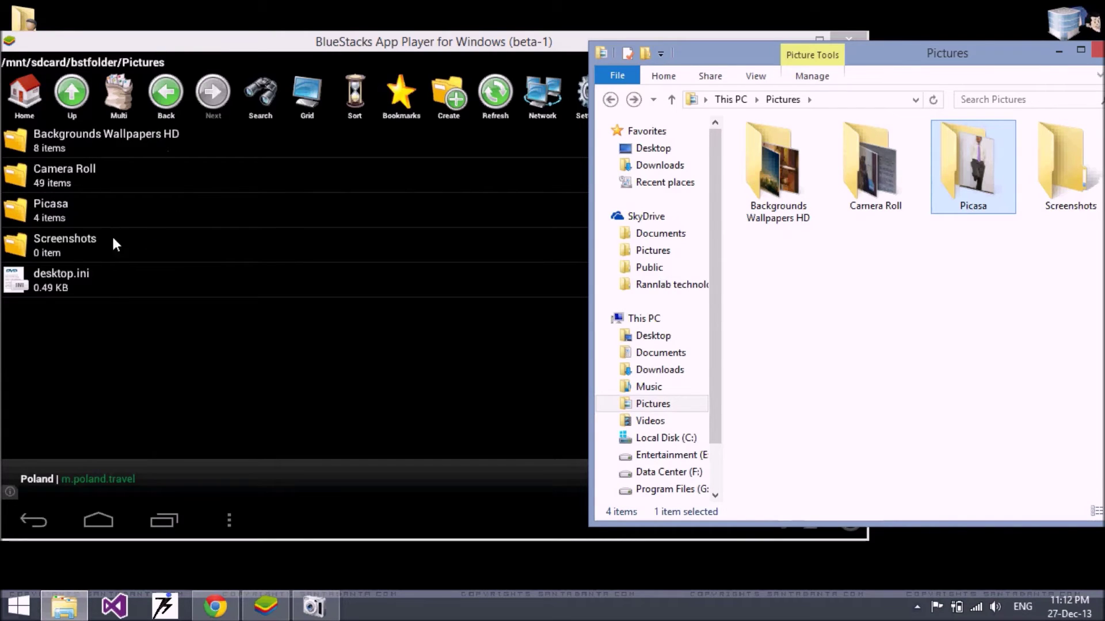
Go up to the file system root in BlueStacks' file manager, then jump to /mnt/sdcard
left_click(79, 100)
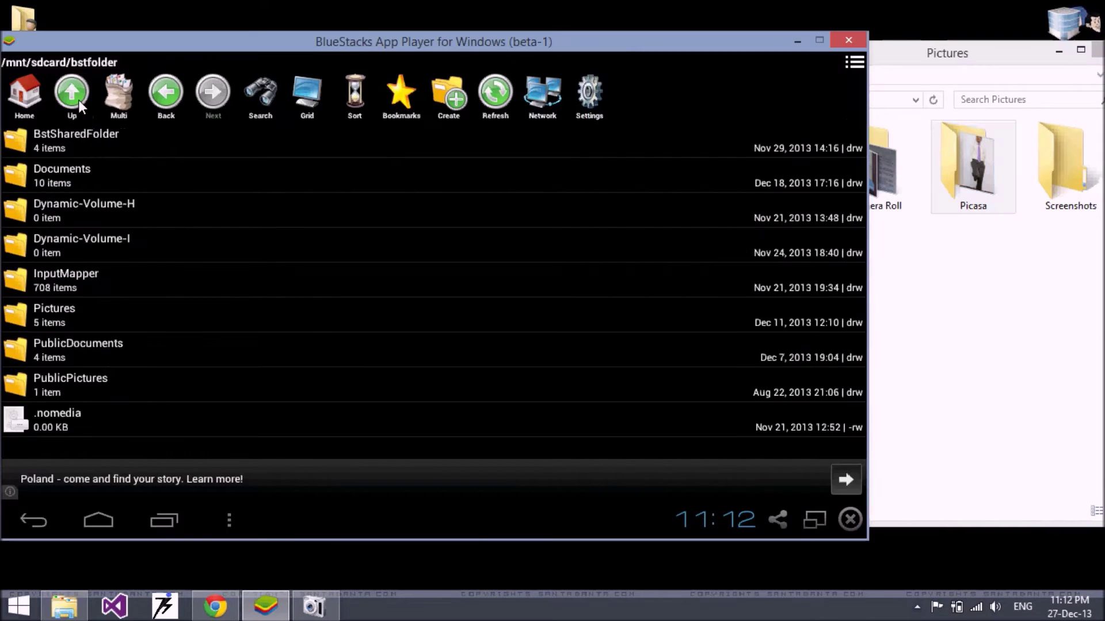
left_click(79, 100)
left_click(79, 99)
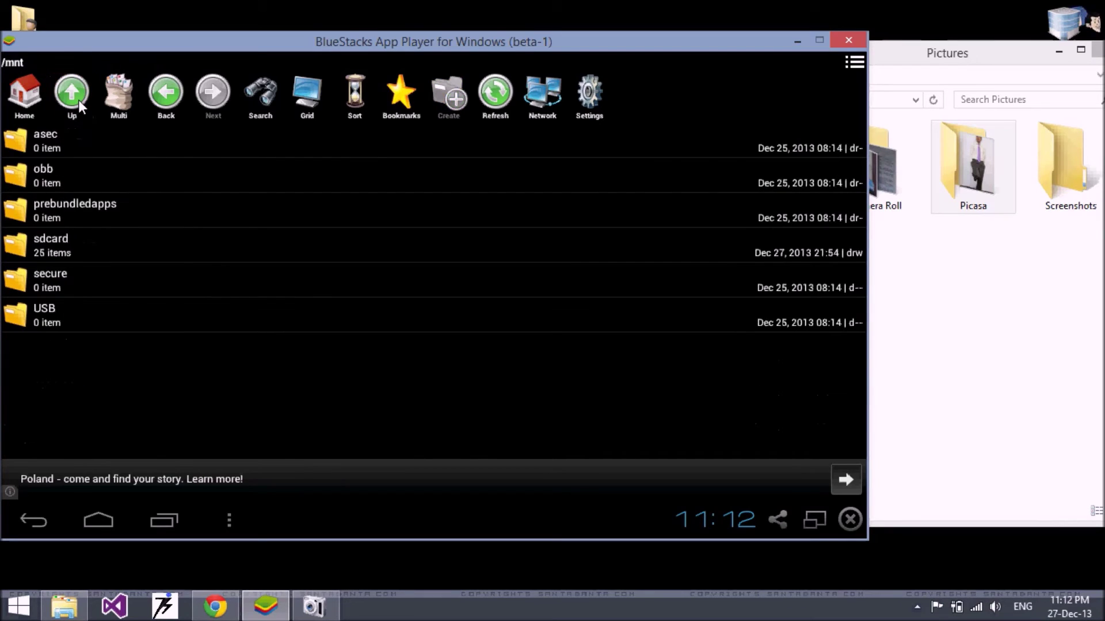
left_click(79, 99)
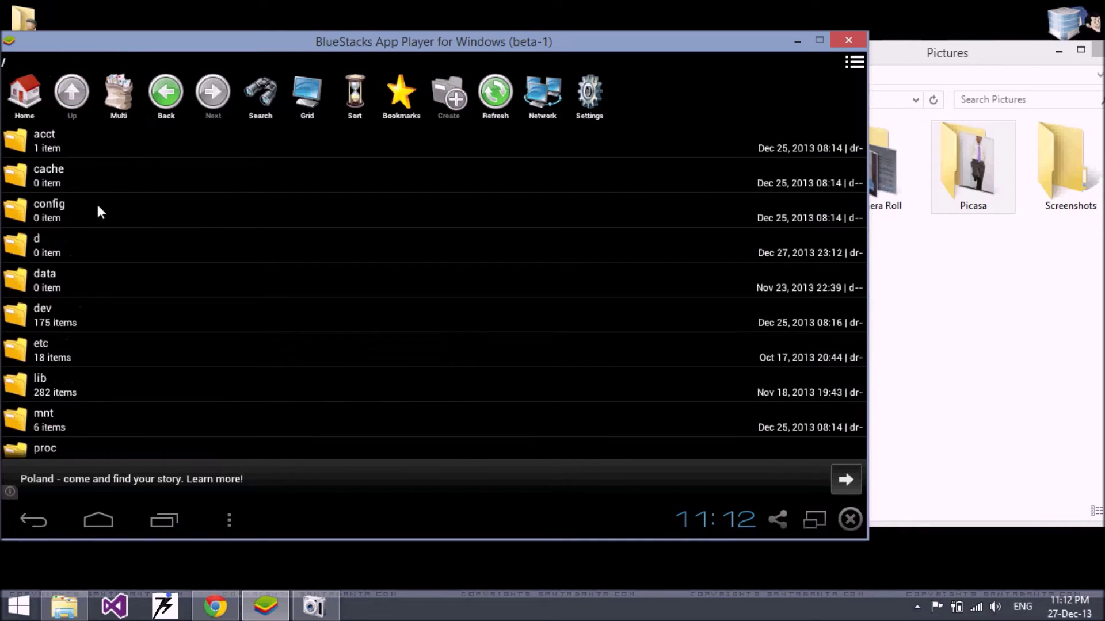
left_click(21, 103)
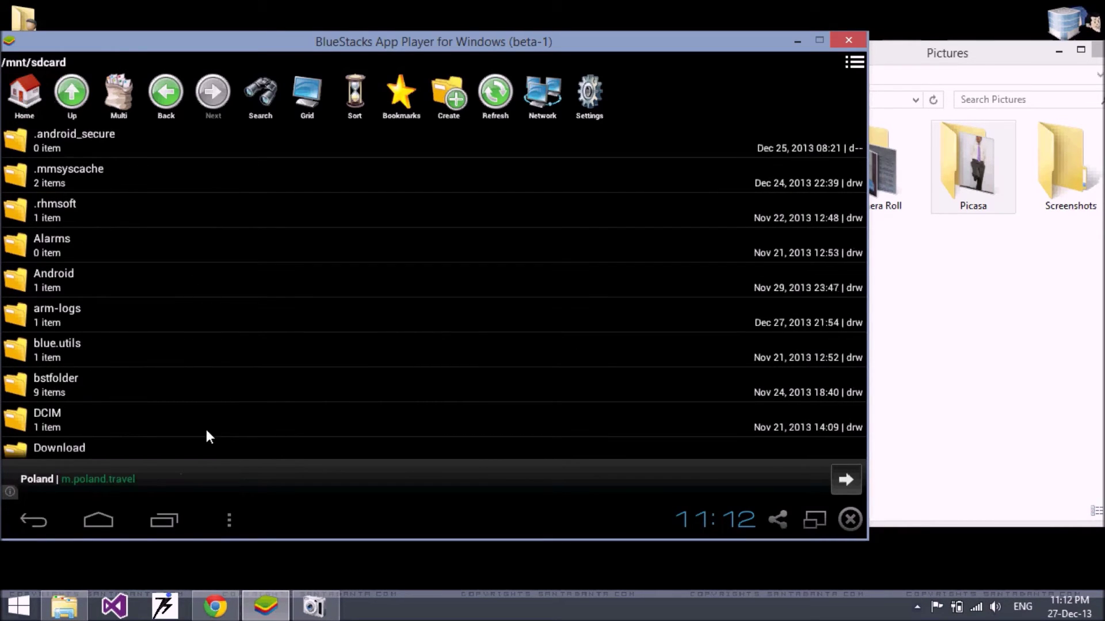
Open the Picasa folder in Windows Explorer to show IMG_0810
left_click_drag(206, 429, 198, 269)
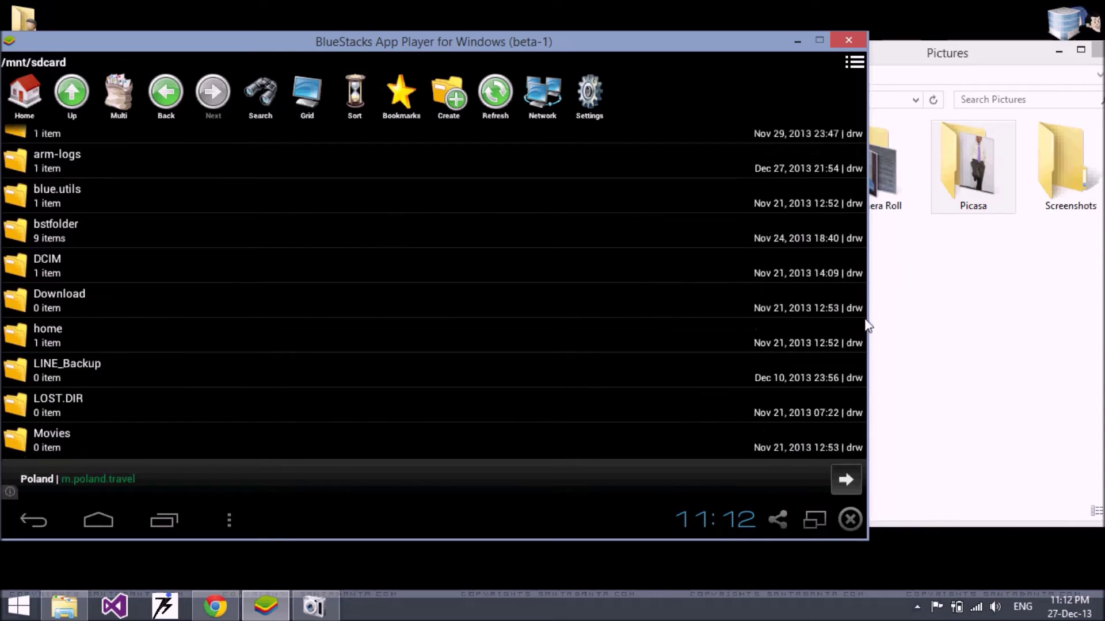
left_click(974, 163)
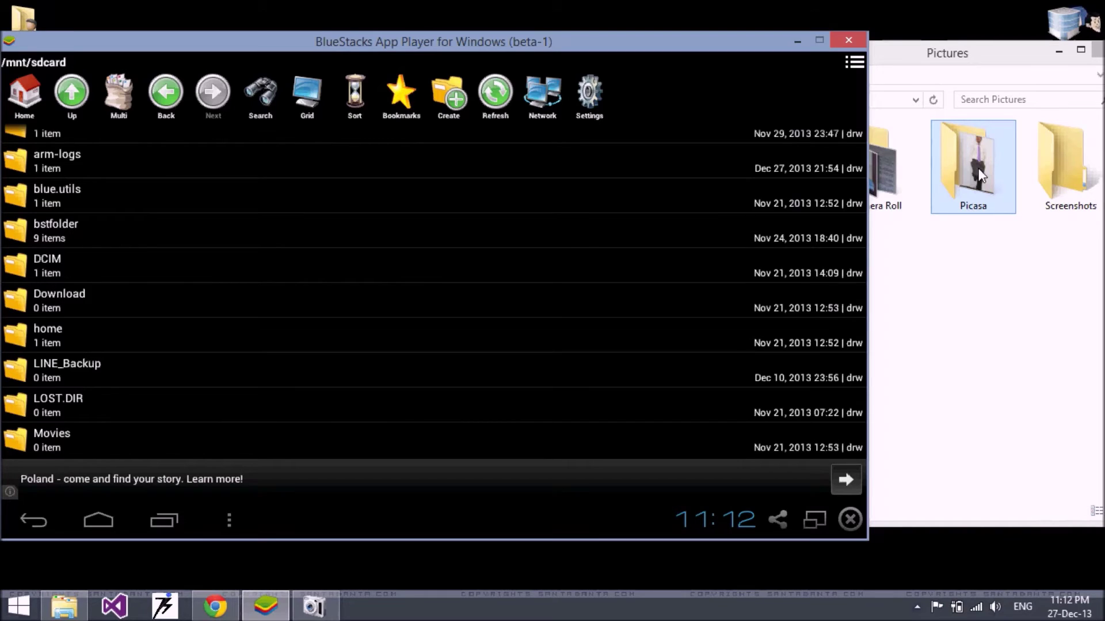
double_click(947, 172)
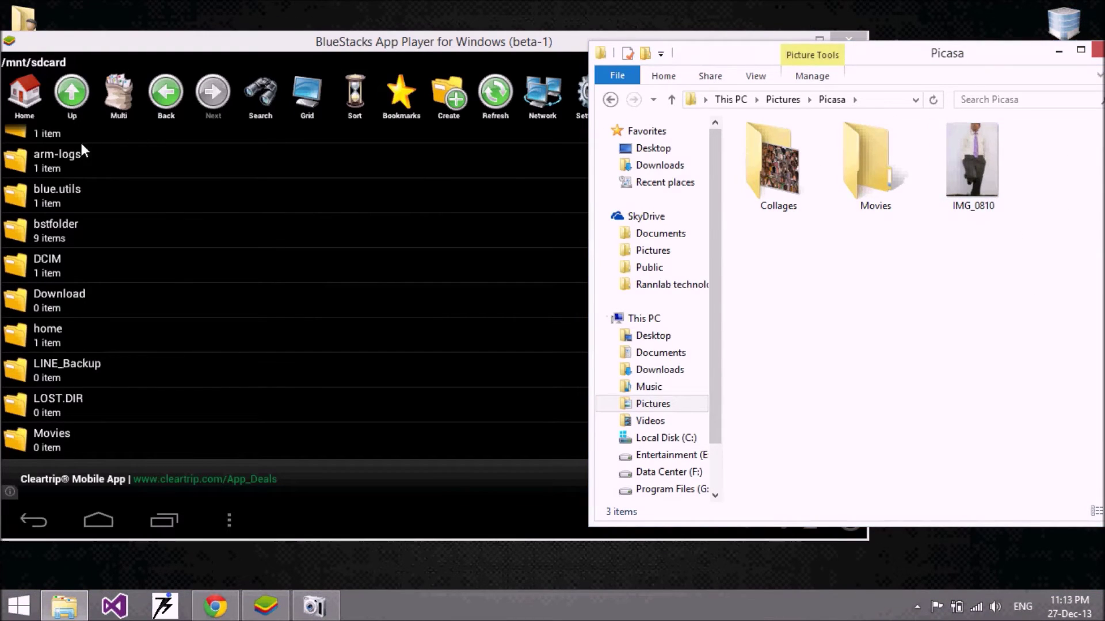
Copy IMG_0810.JPG from bstfolder/Pictures/Picasa in the BlueStacks file manager
left_click(79, 102)
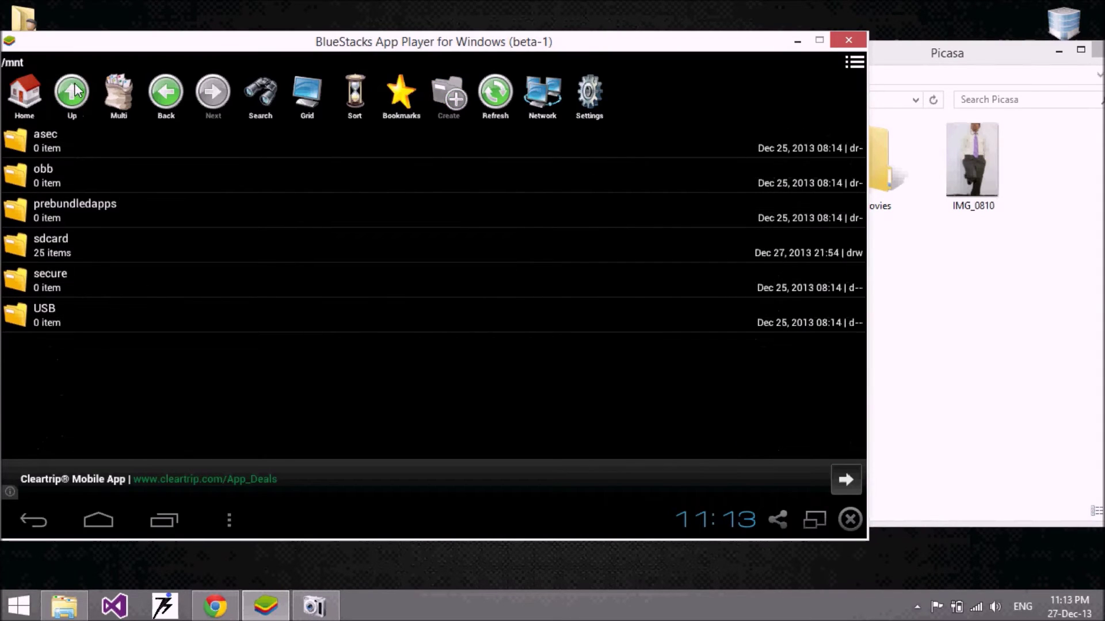
left_click(18, 92)
left_click_drag(112, 315, 108, 182)
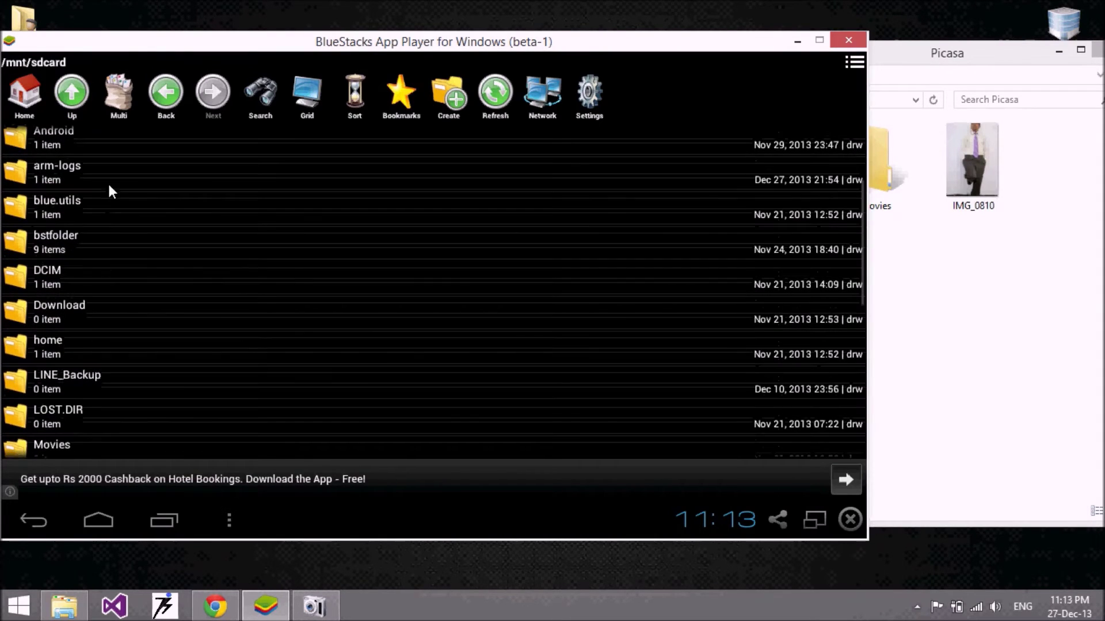
left_click(67, 241)
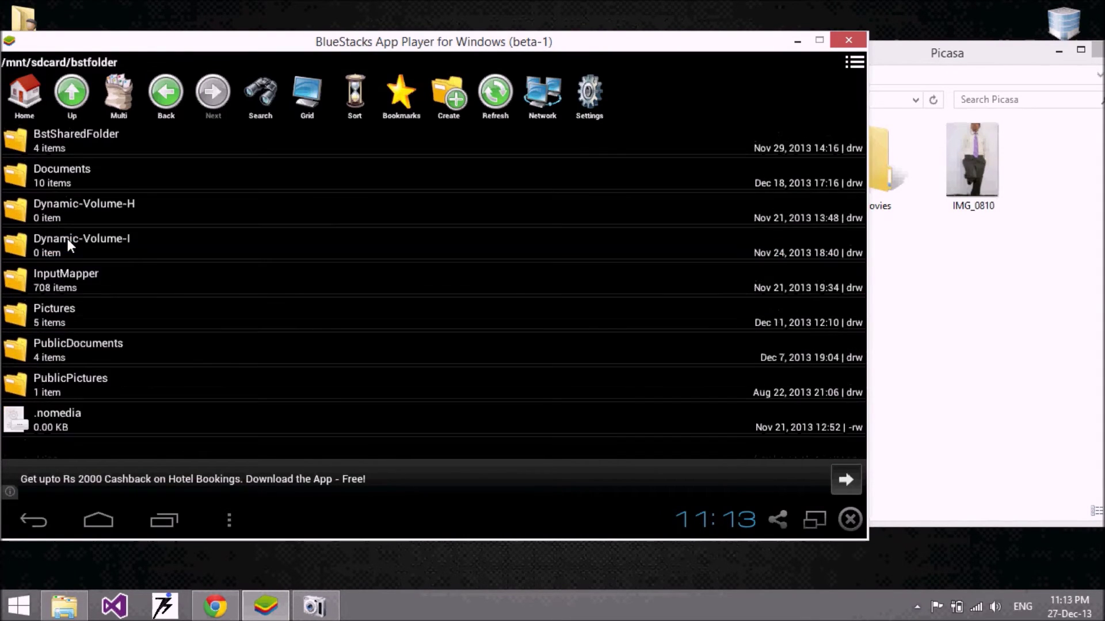
left_click(62, 312)
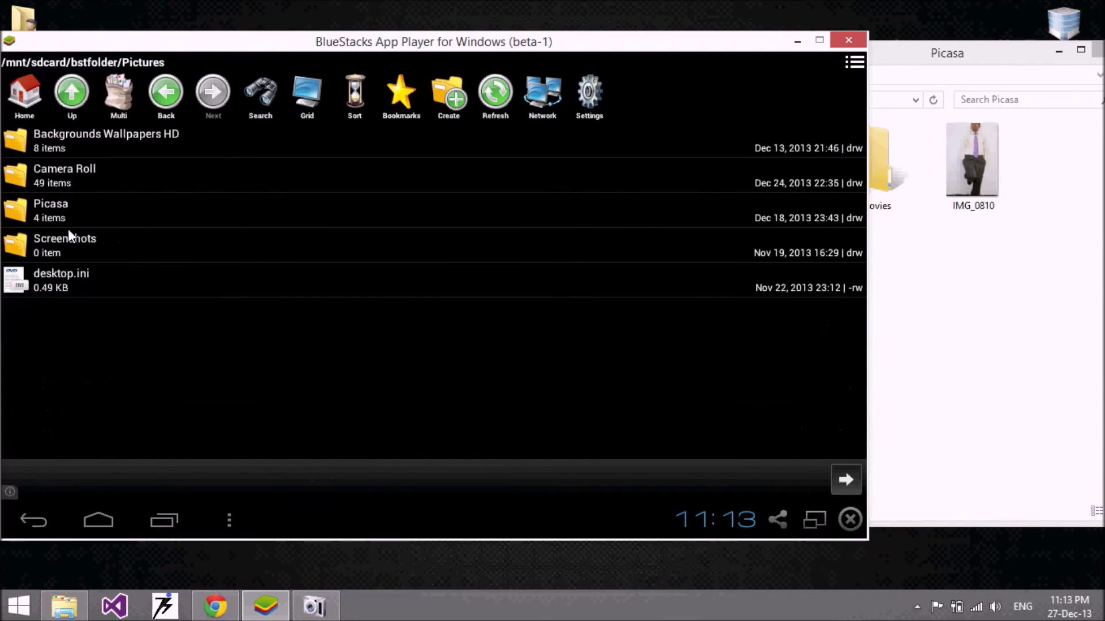
left_click(49, 211)
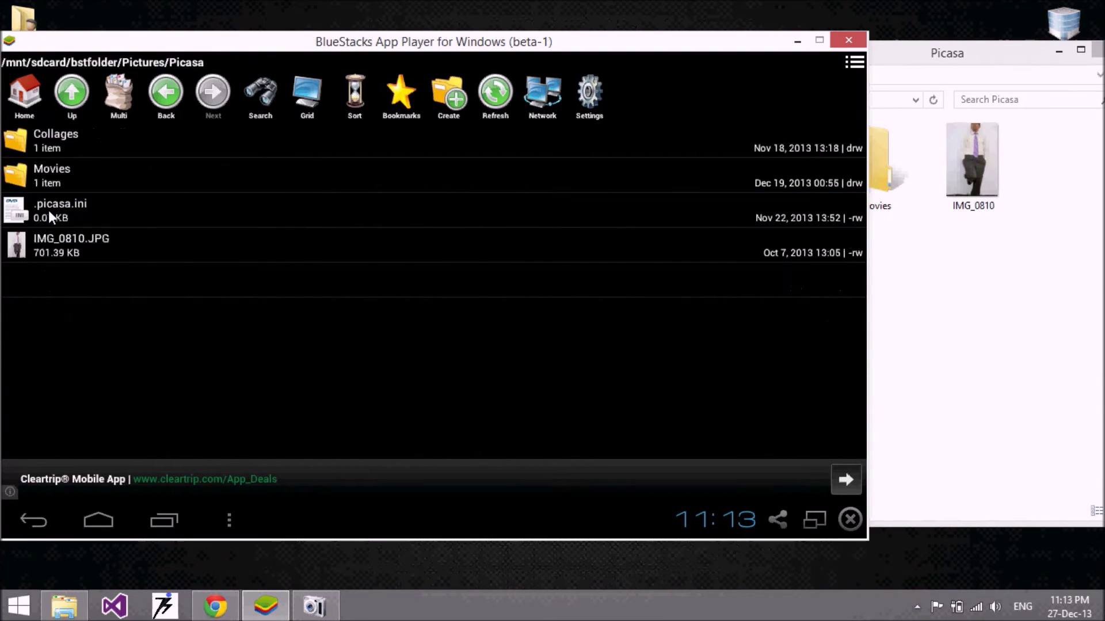
left_click(62, 251)
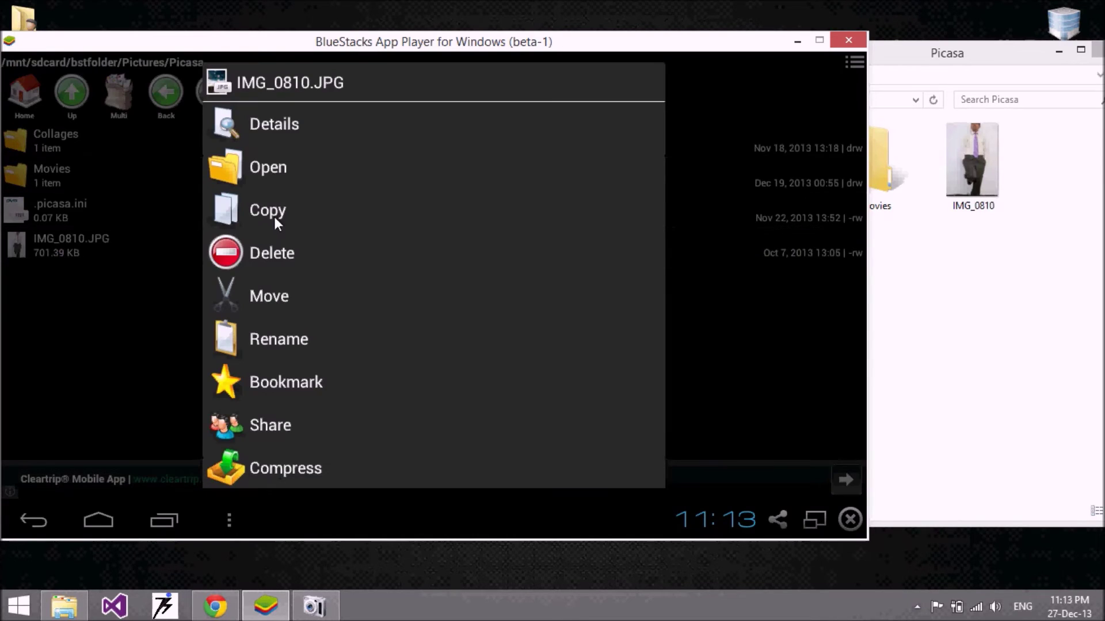
left_click(270, 211)
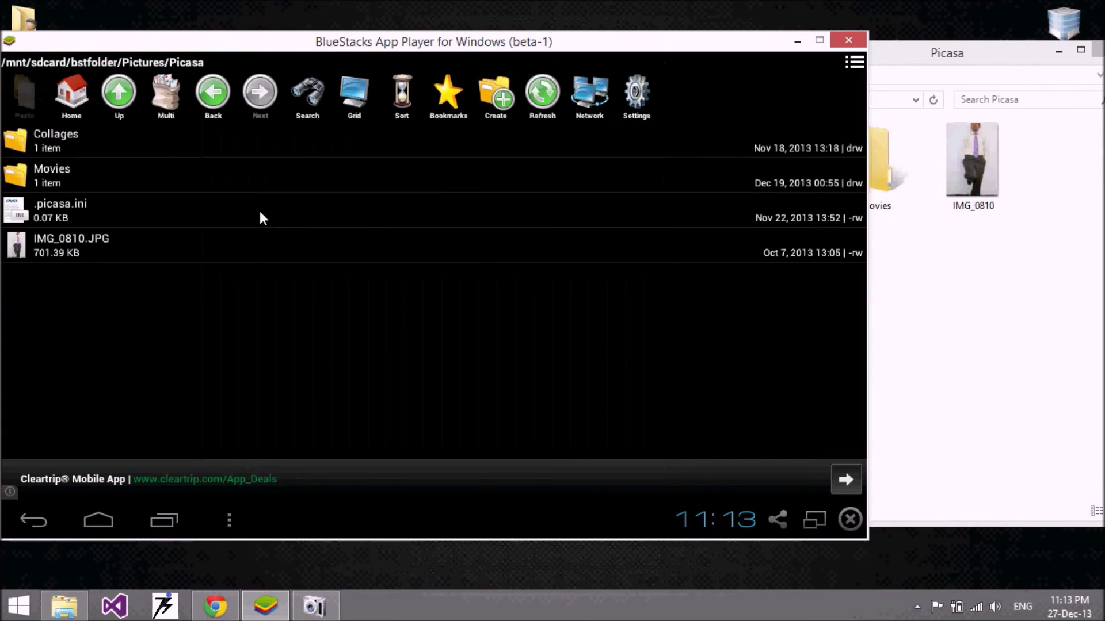
Return the file manager to /mnt/sdcard and scroll down the folder list
left_click(70, 105)
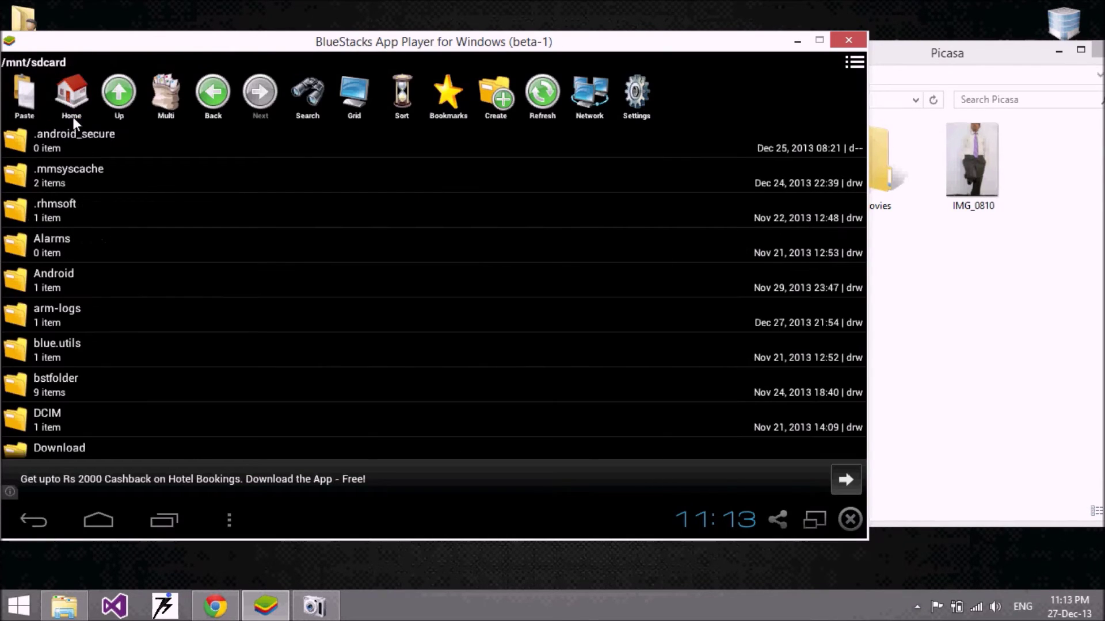
left_click_drag(128, 407, 120, 118)
left_click_drag(155, 427, 157, 184)
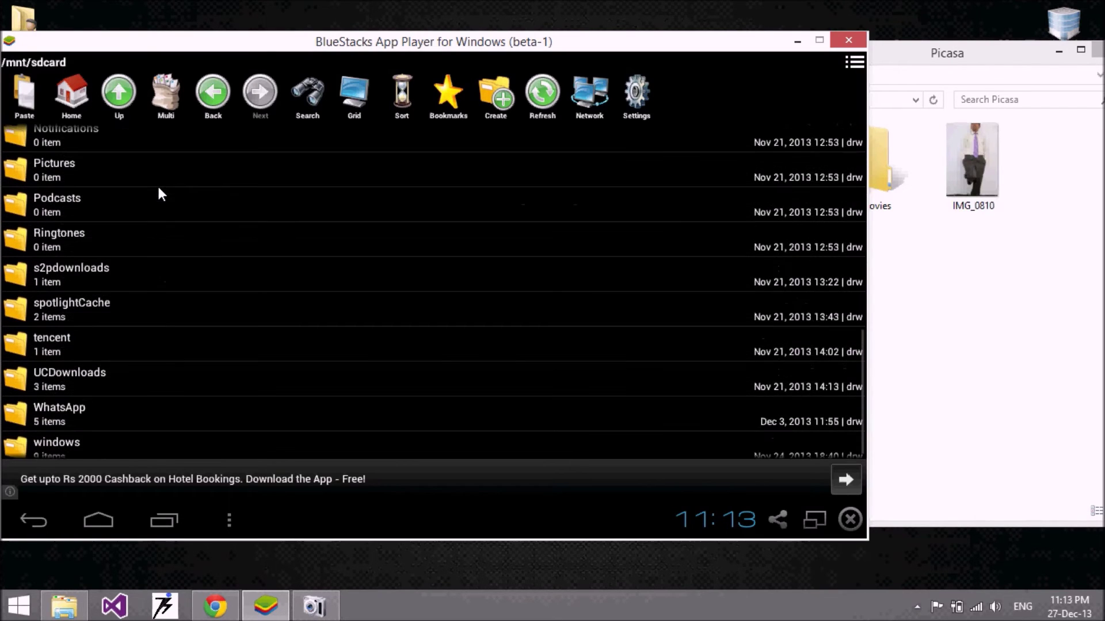
Paste IMG_0810.JPG into WhatsApp/Profile Pictures, bringing it to 13 items, then return to WhatsApp
left_click(52, 422)
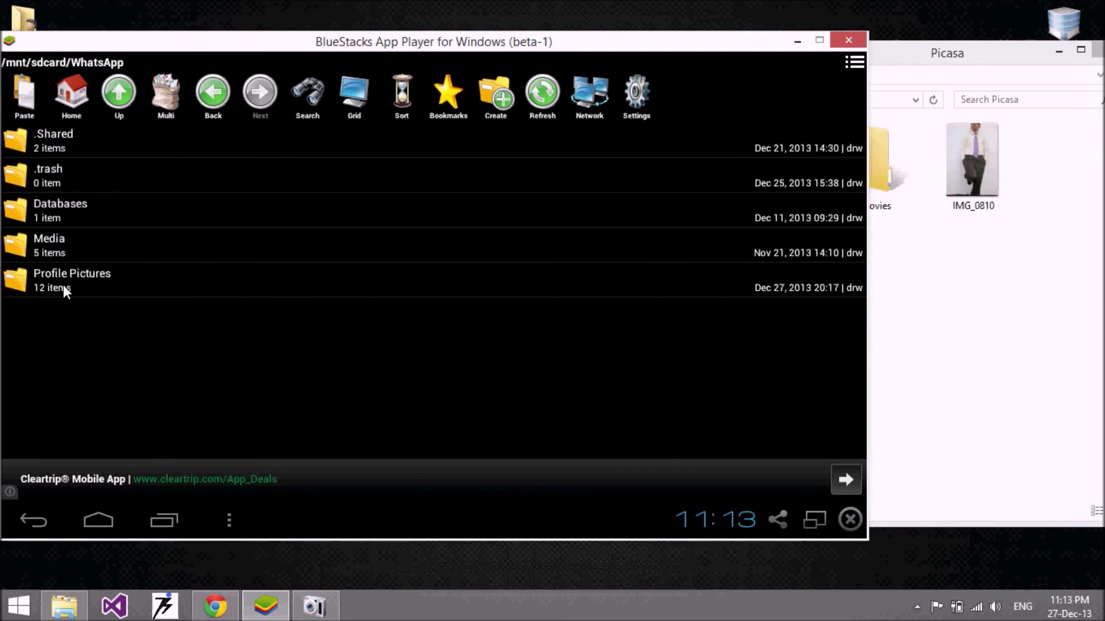
left_click(44, 241)
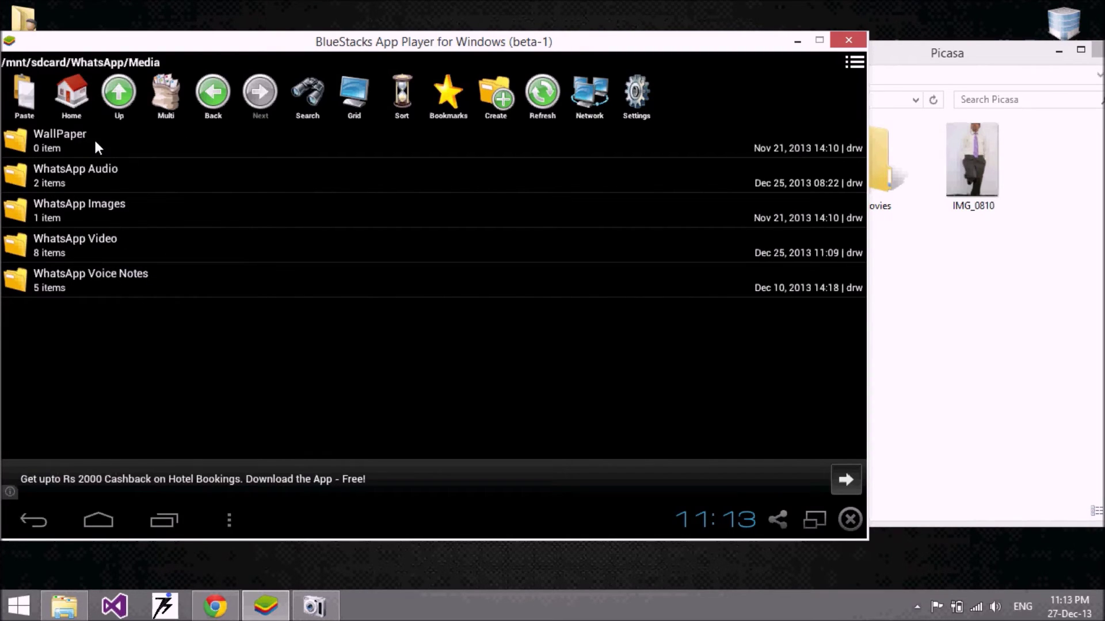
left_click(122, 97)
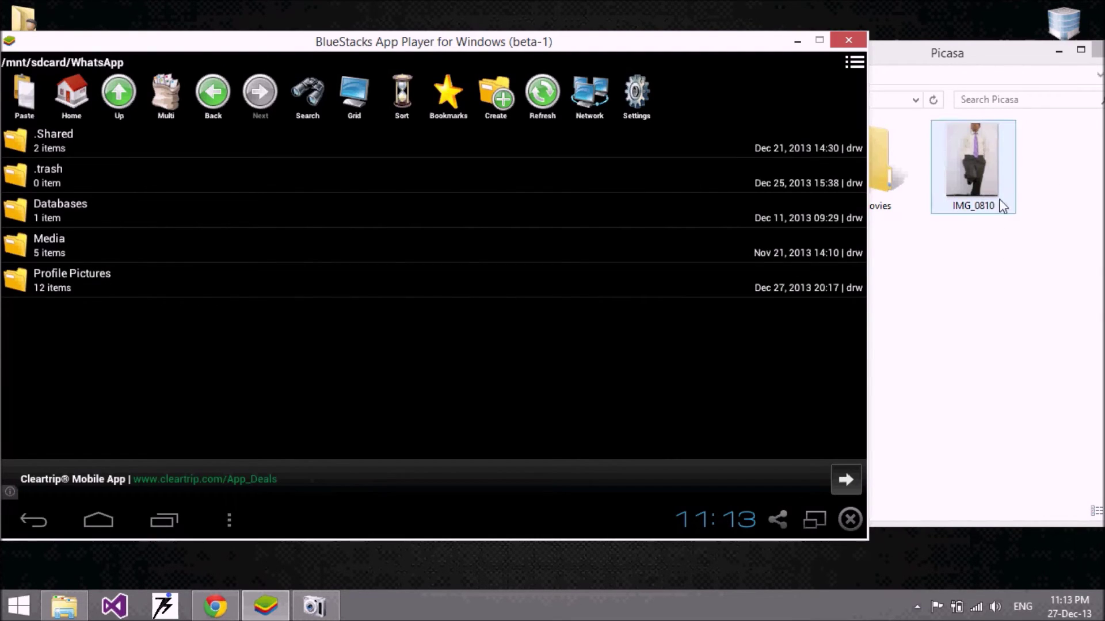
left_click(53, 278)
scroll(234, 440, "down", 2)
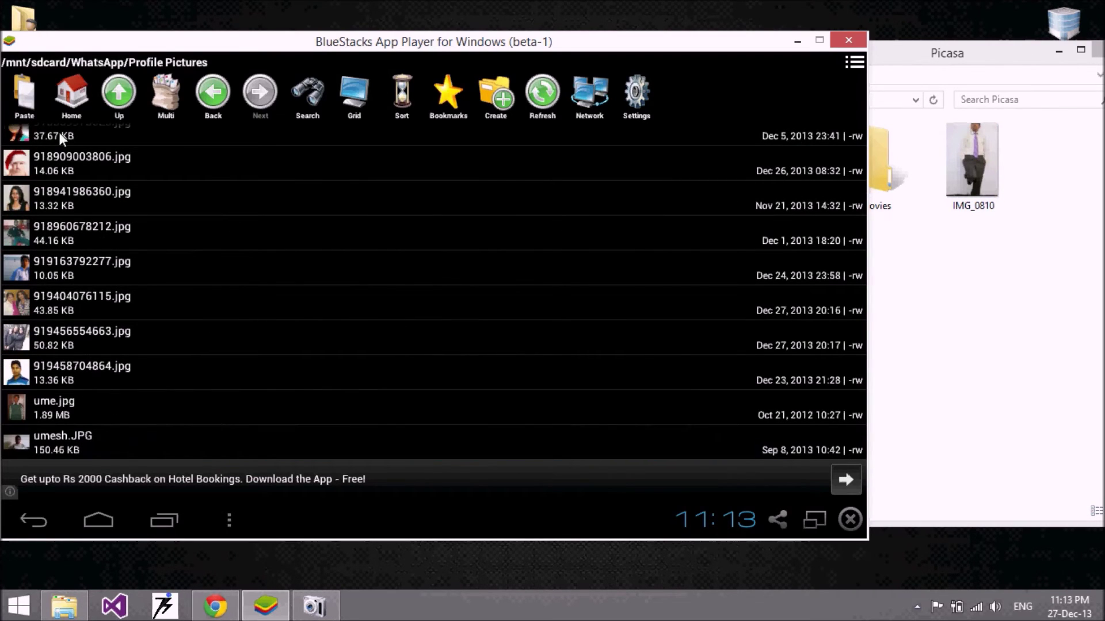
left_click(25, 95)
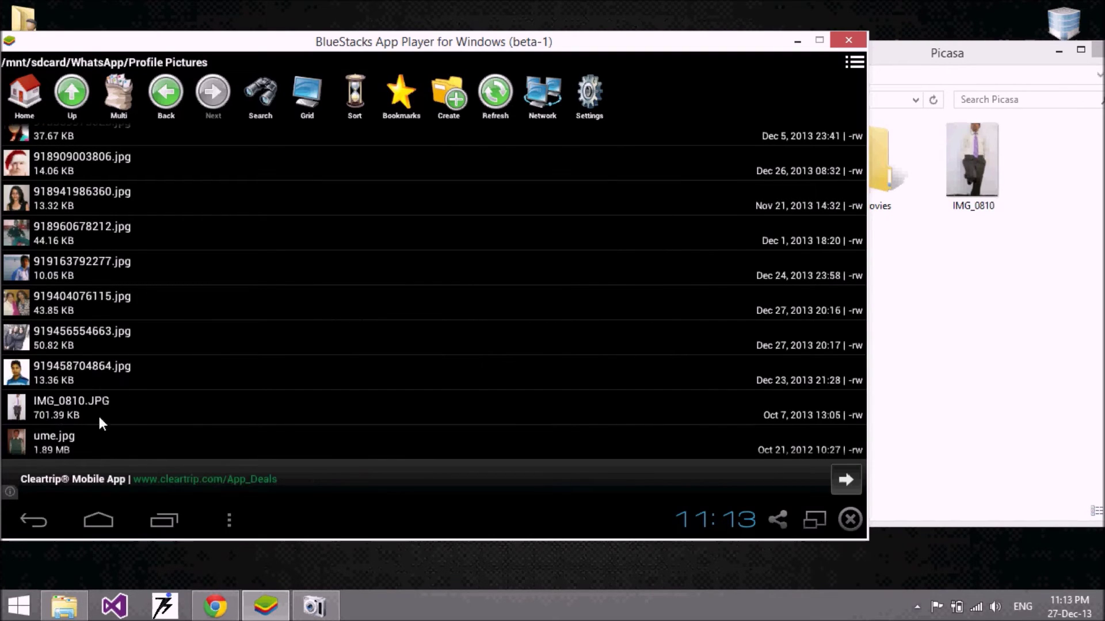
left_click(74, 97)
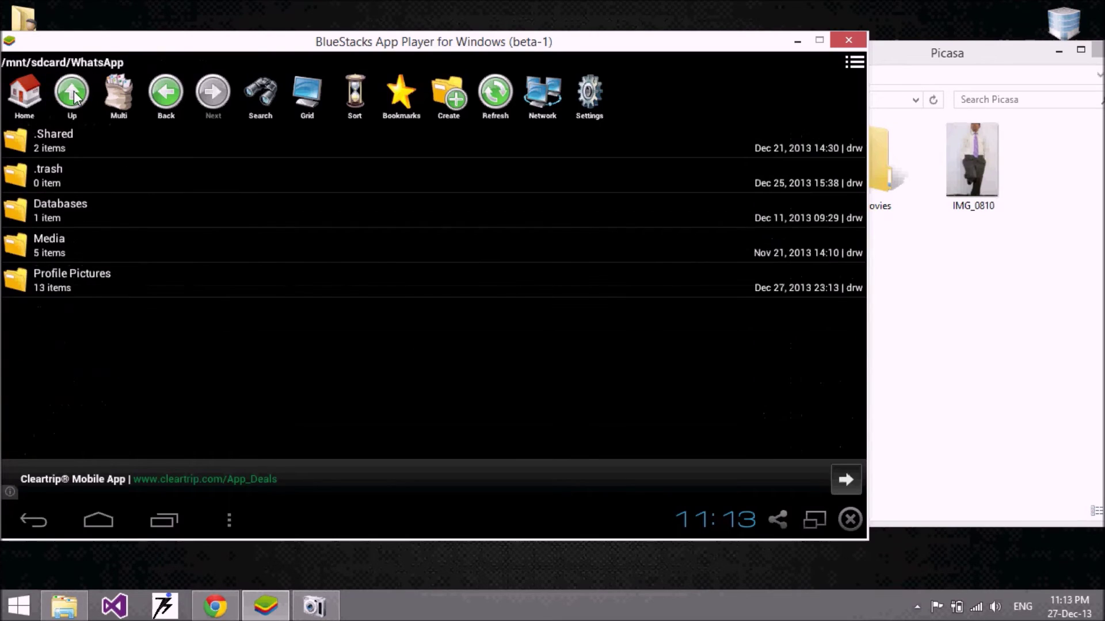
left_click(184, 520)
In WhatsApp Settings > Profile, start a profile photo change from the Gallery
left_click(173, 227)
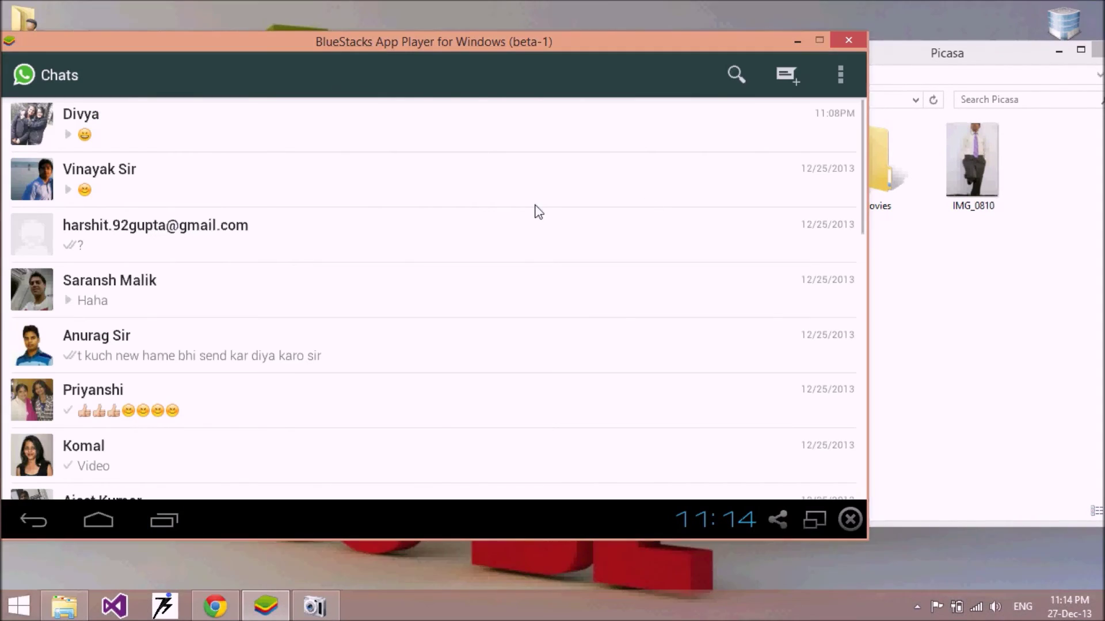
left_click(840, 73)
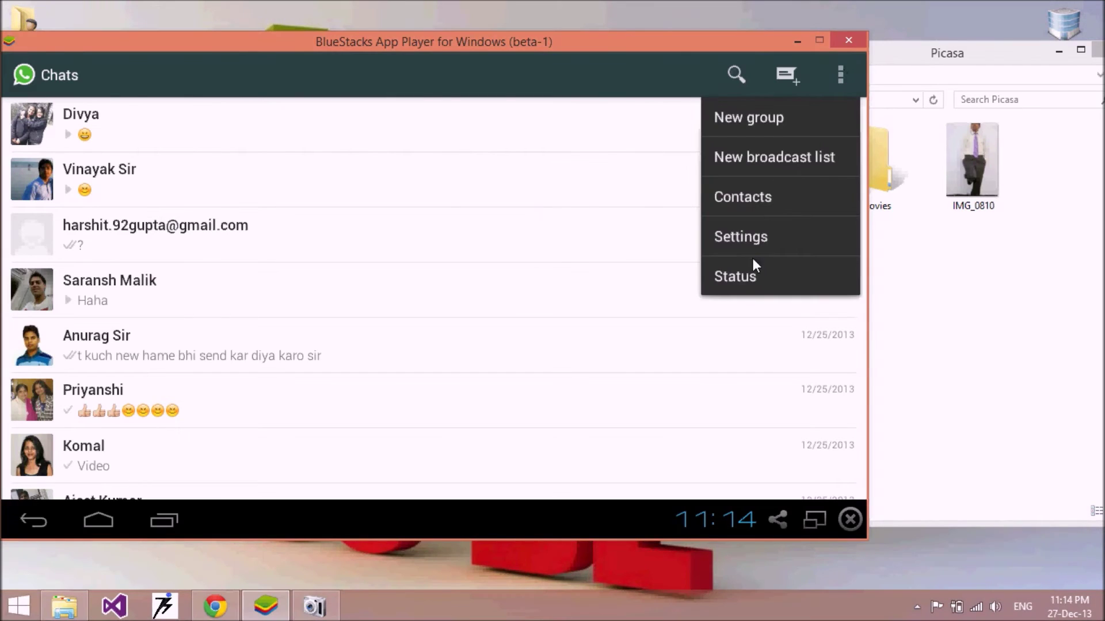
left_click(734, 231)
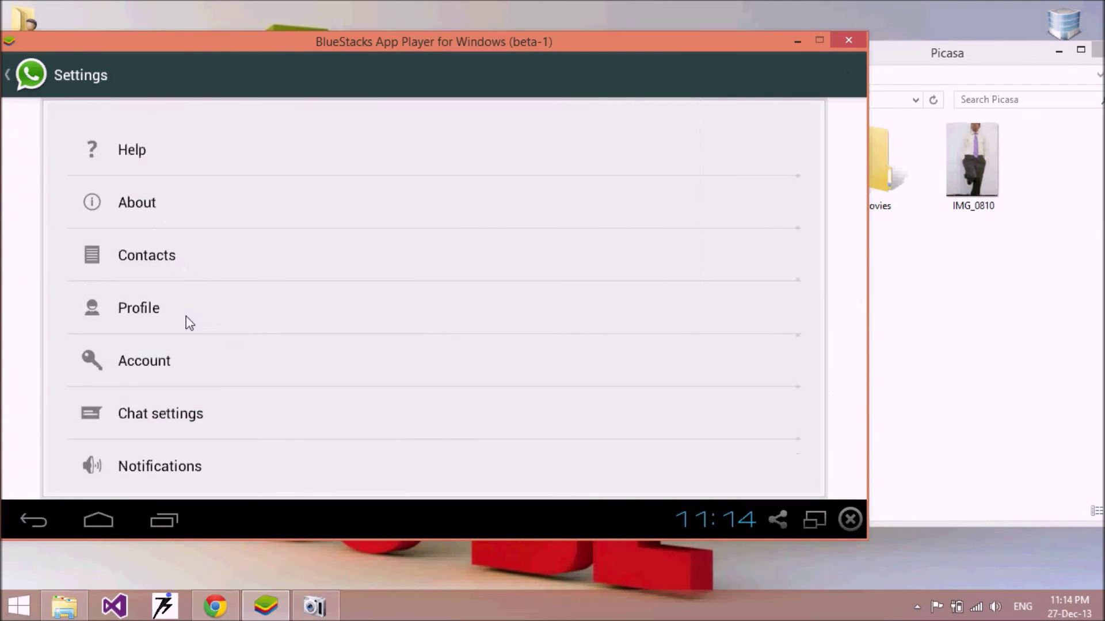
left_click(185, 317)
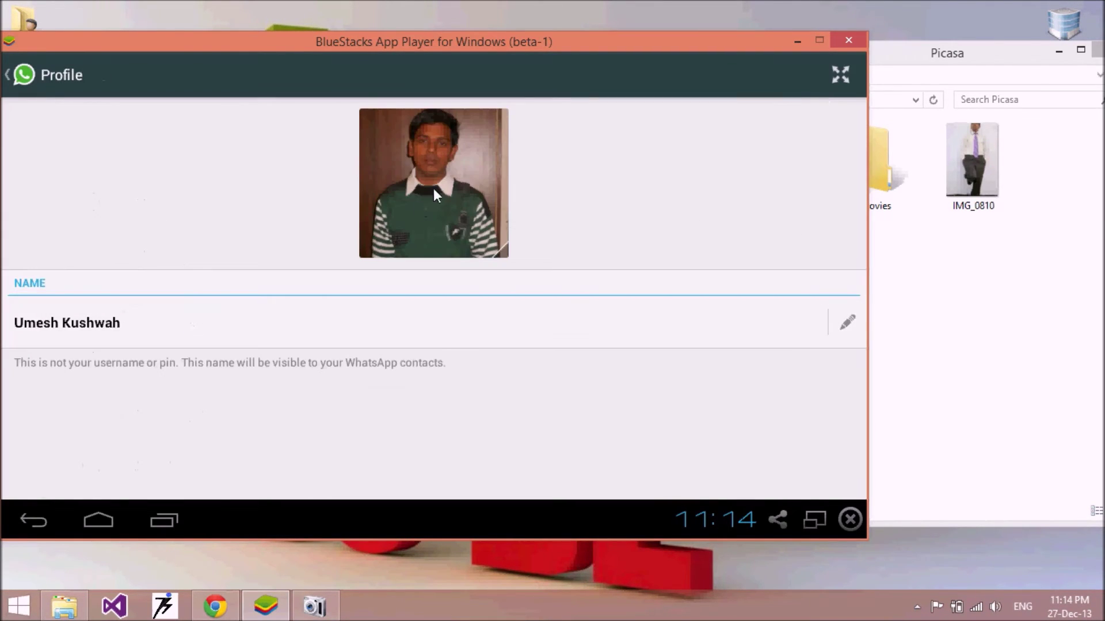
left_click(434, 194)
left_click(274, 253)
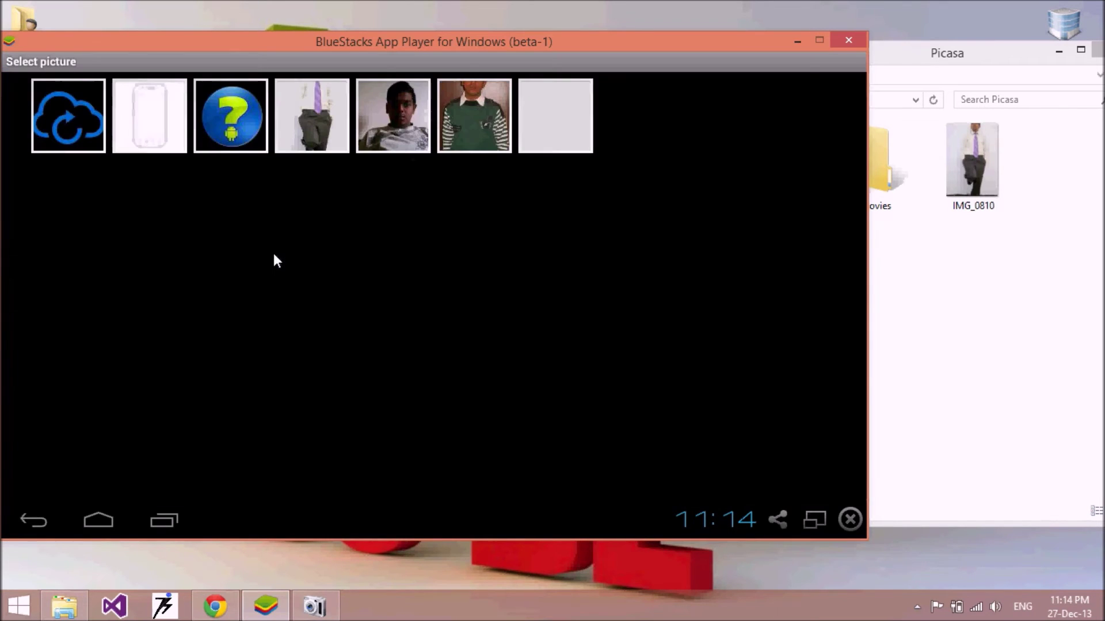
Pick IMG_0810, crop it around the man in the purple tie, and confirm
left_click(313, 120)
left_click_drag(442, 244, 436, 123)
left_click_drag(518, 250, 444, 284)
left_click_drag(463, 226, 496, 228)
left_click_drag(441, 281, 457, 392)
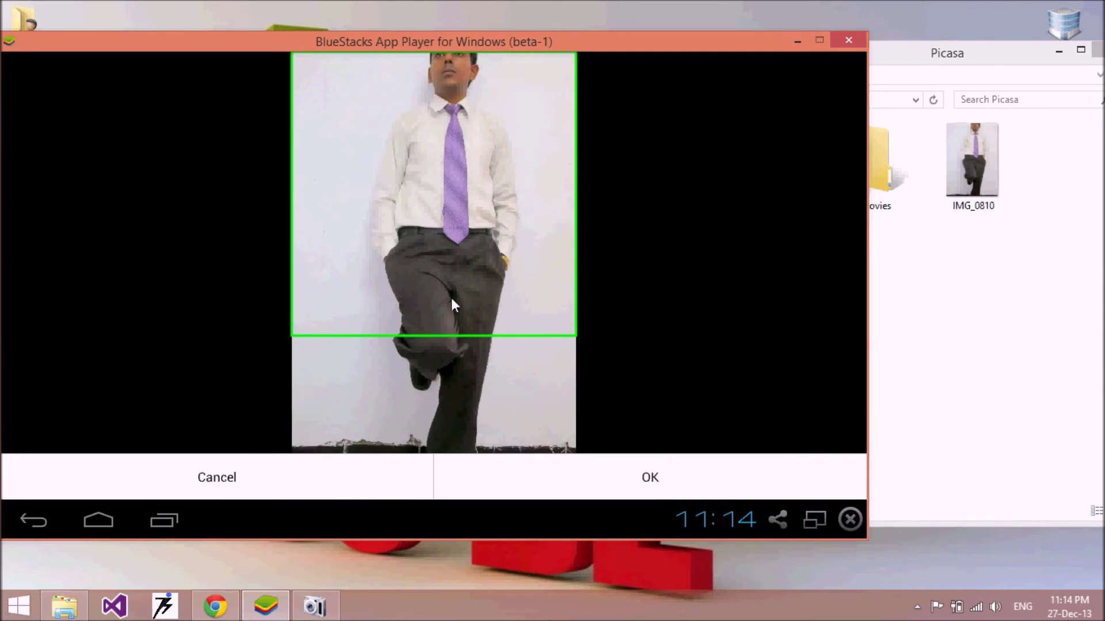
left_click_drag(450, 278, 444, 193)
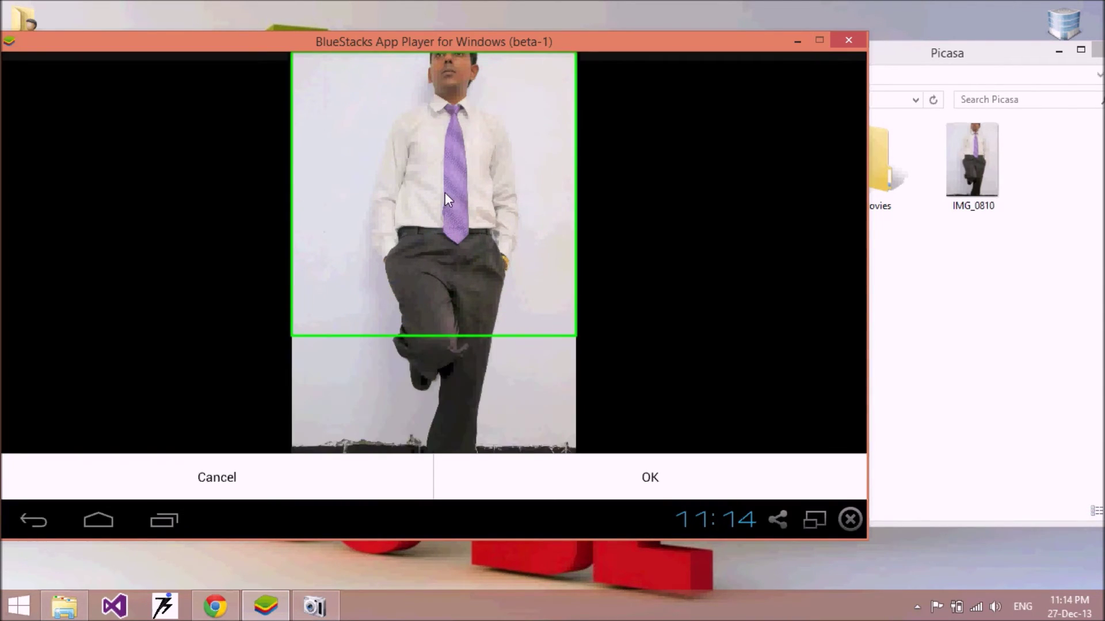
left_click(630, 474)
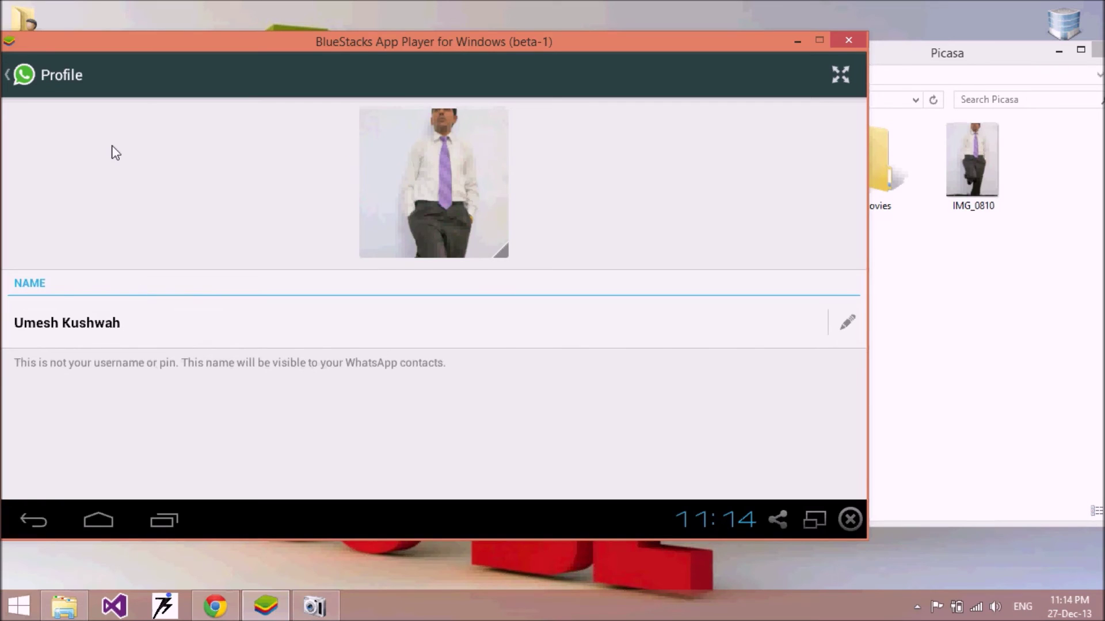
left_click(10, 72)
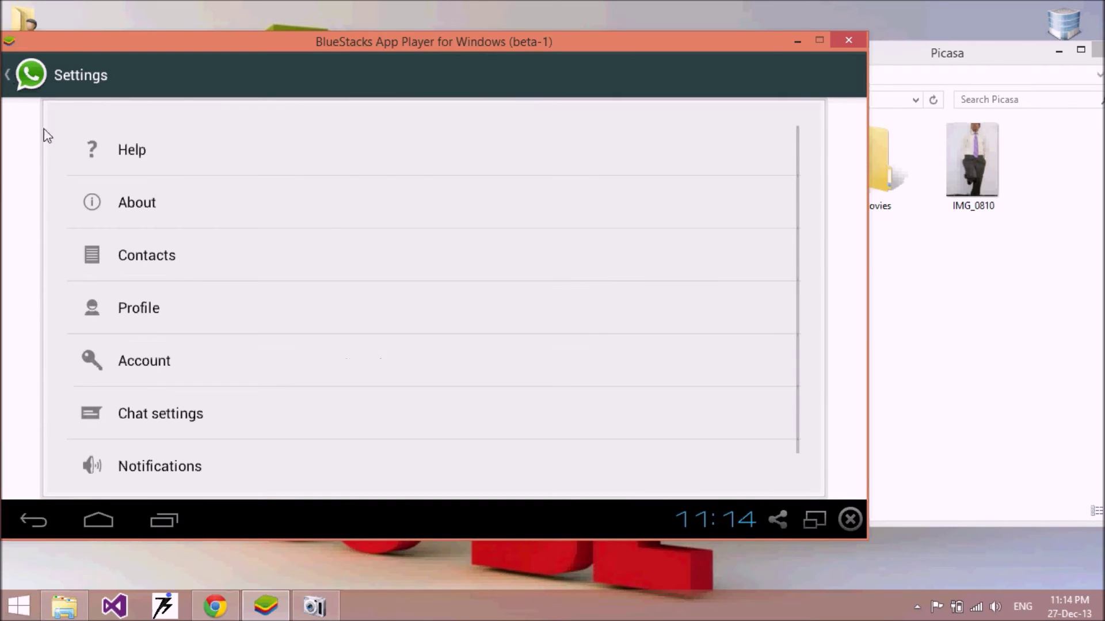
left_click(9, 76)
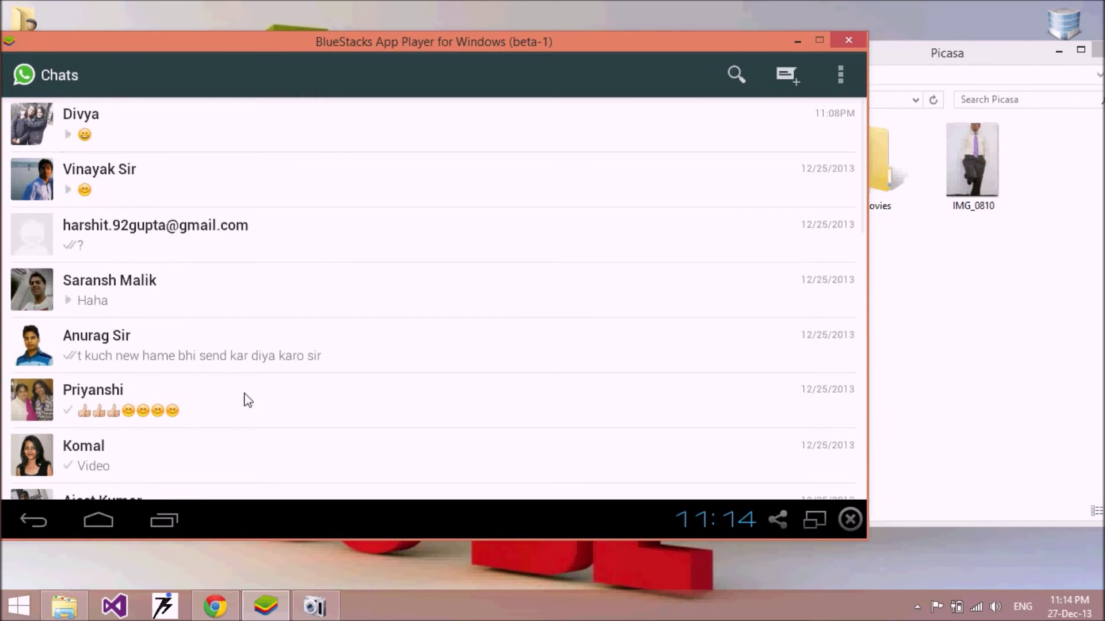
Open File Manager at WhatsApp/Media/WhatsApp Video and bring up actions for VID-20131202-WA0000.mp4
left_click(164, 520)
left_click(166, 401)
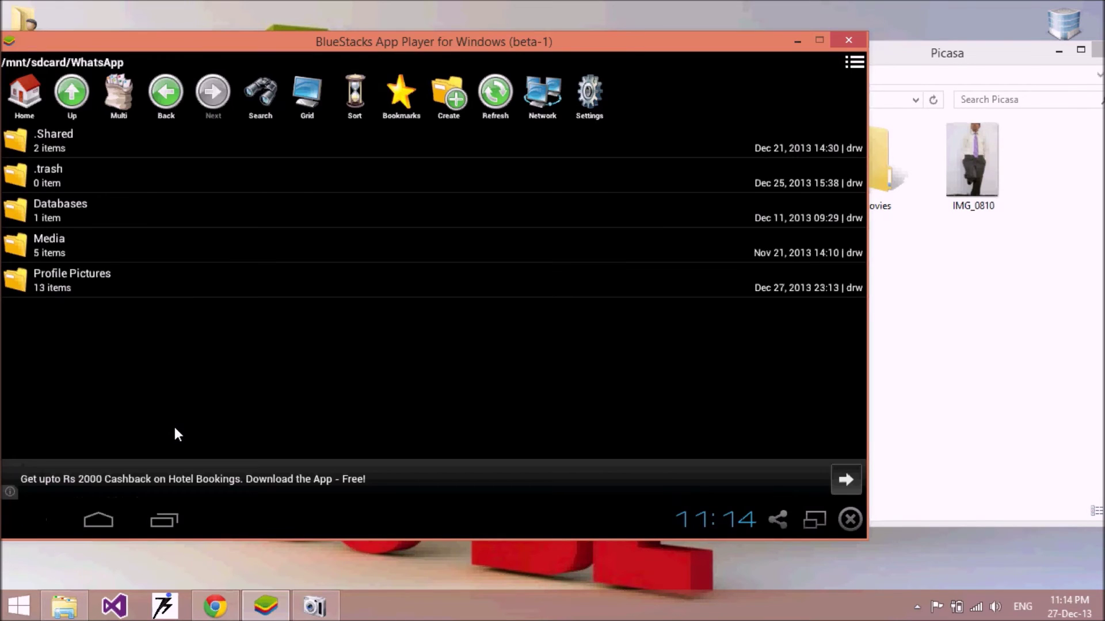
left_click(74, 104)
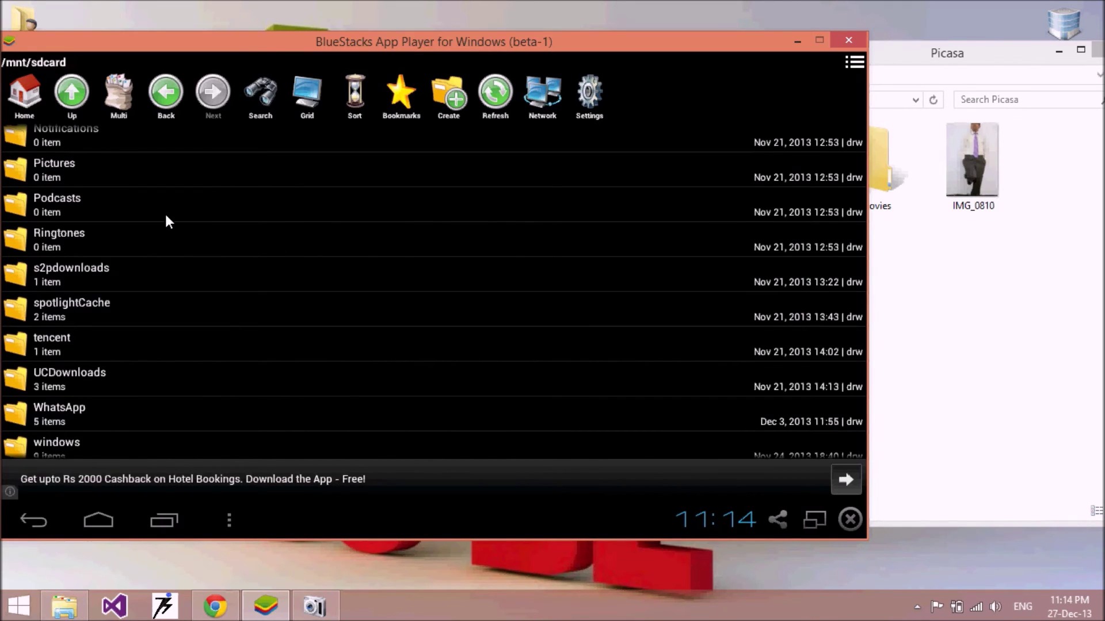
left_click(105, 403)
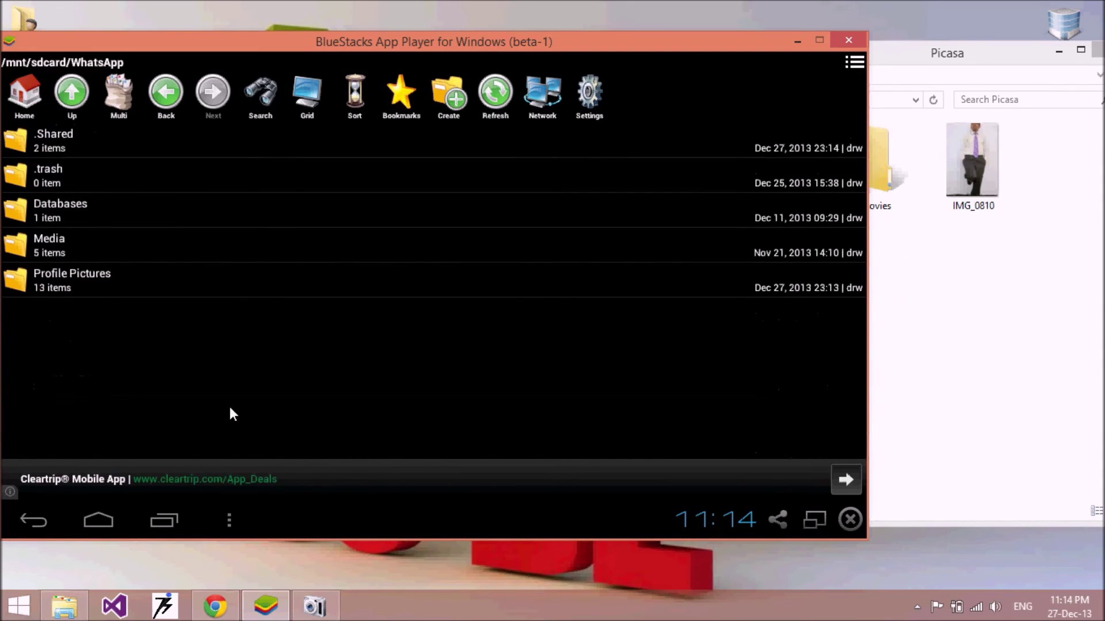
left_click(53, 239)
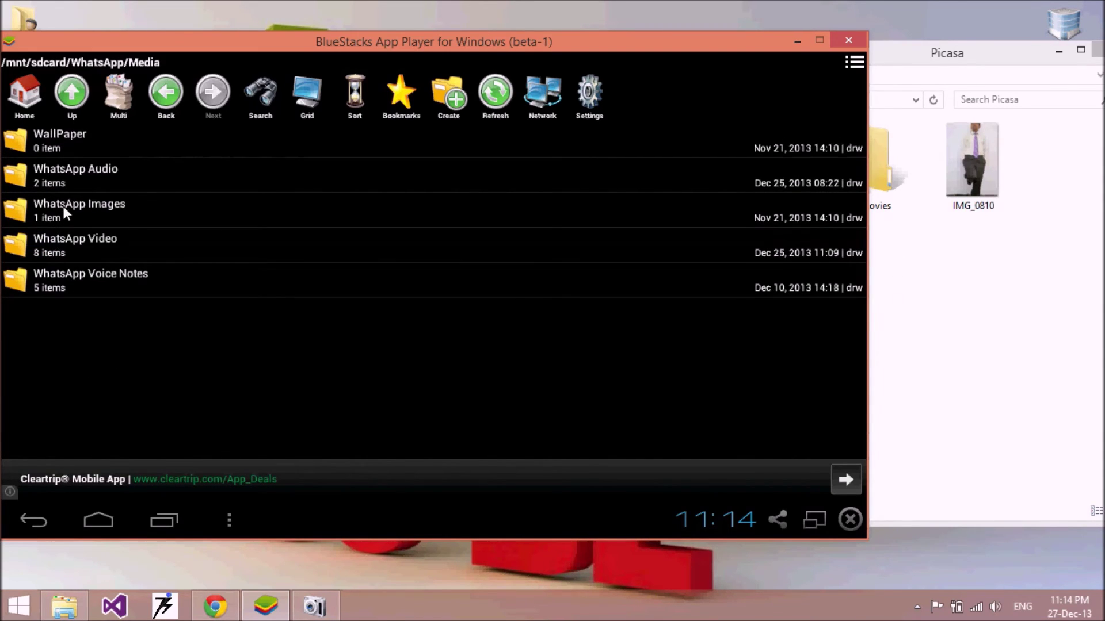
left_click(98, 248)
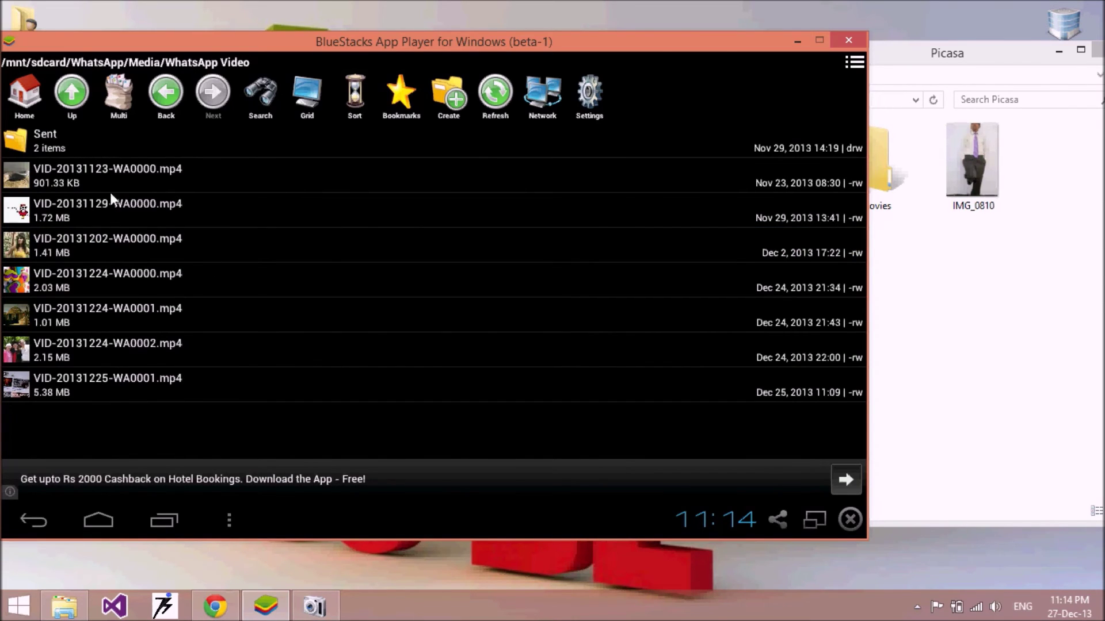
left_click(71, 248)
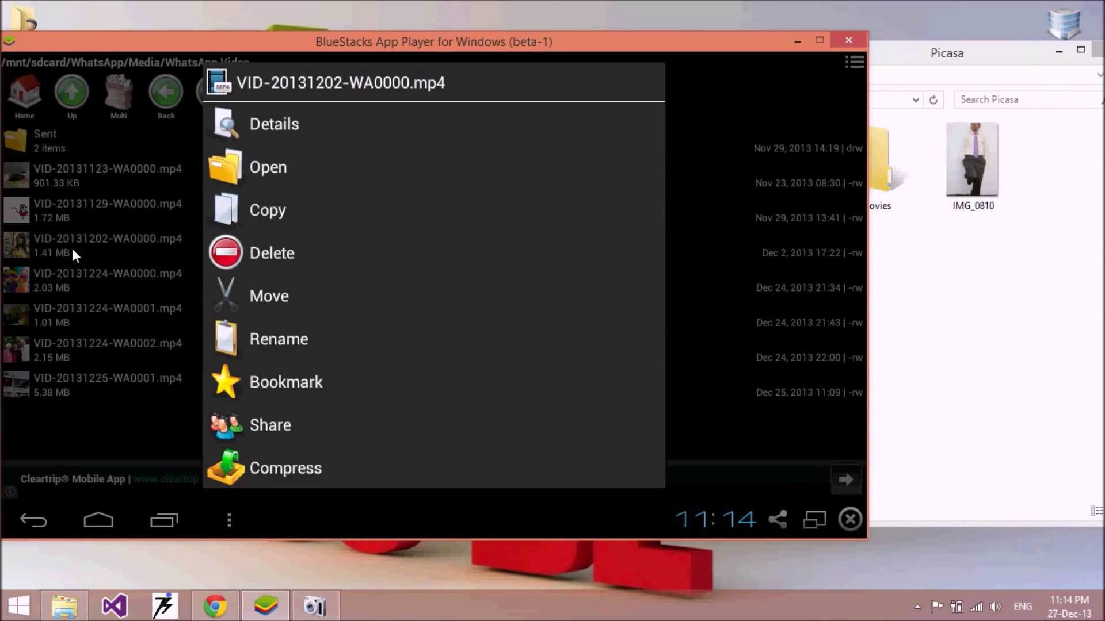
Copy VID-20131202-WA0000.mp4 and browse to the shared bstfolder
left_click(252, 204)
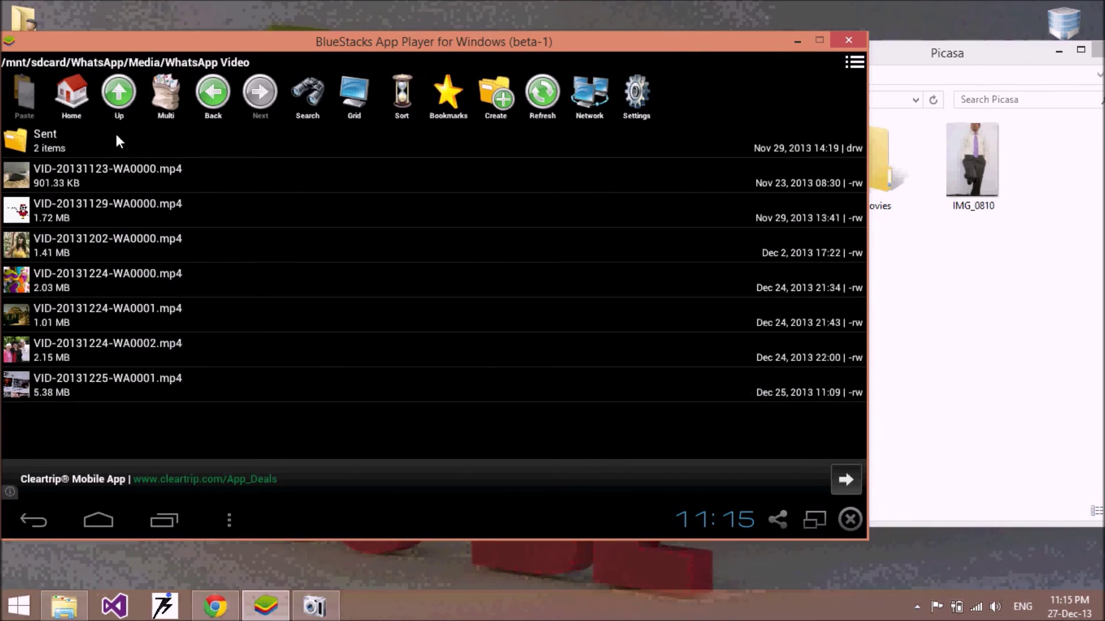
left_click(76, 101)
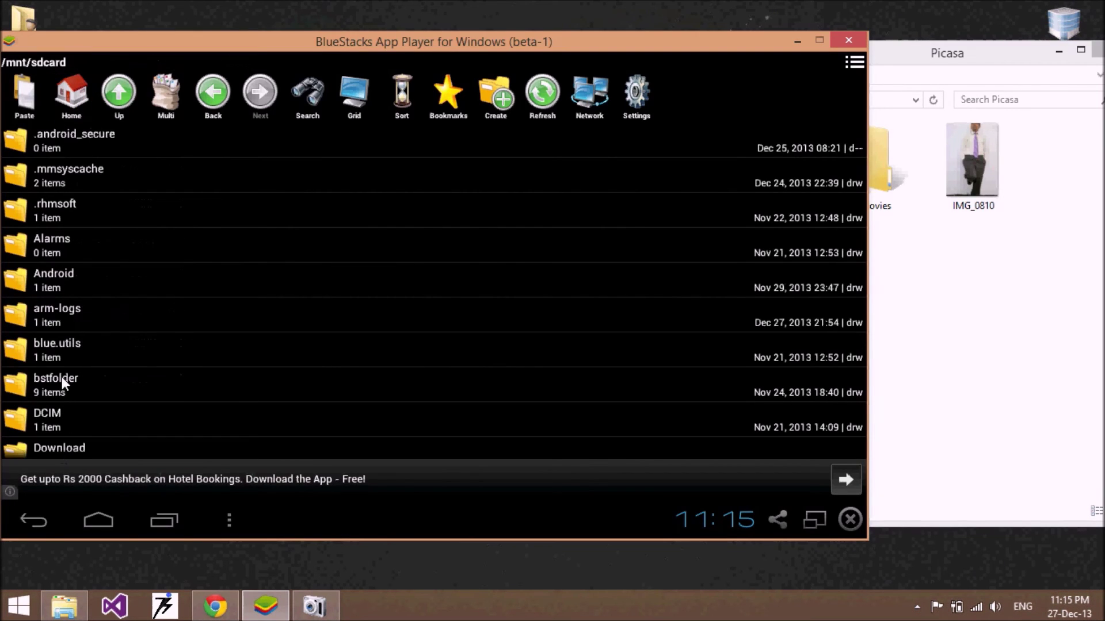
left_click(62, 350)
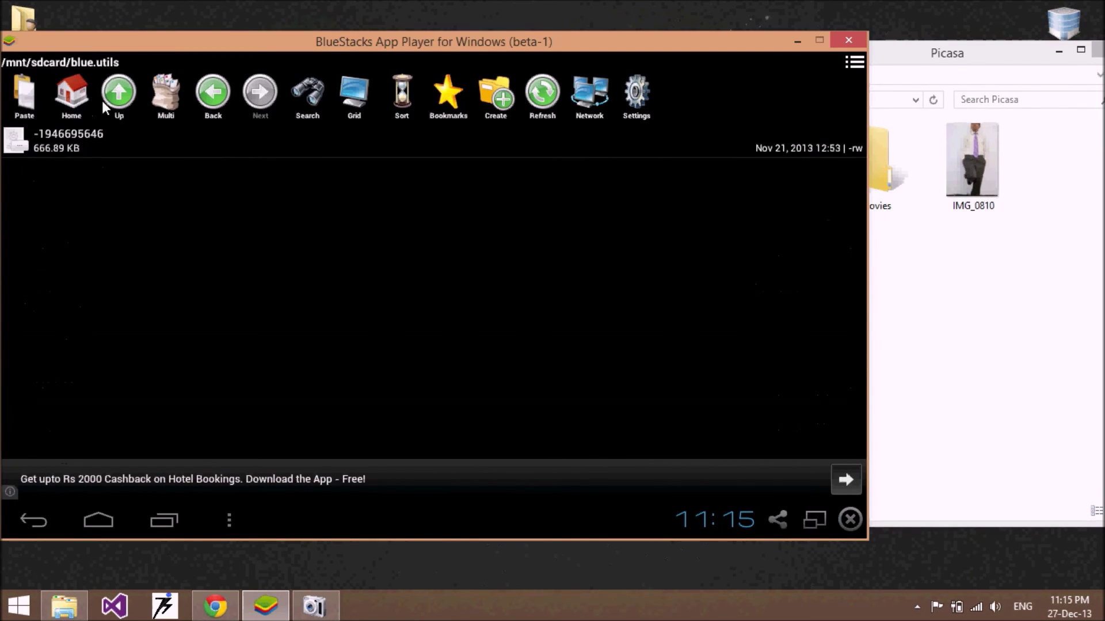
left_click(110, 98)
left_click(63, 374)
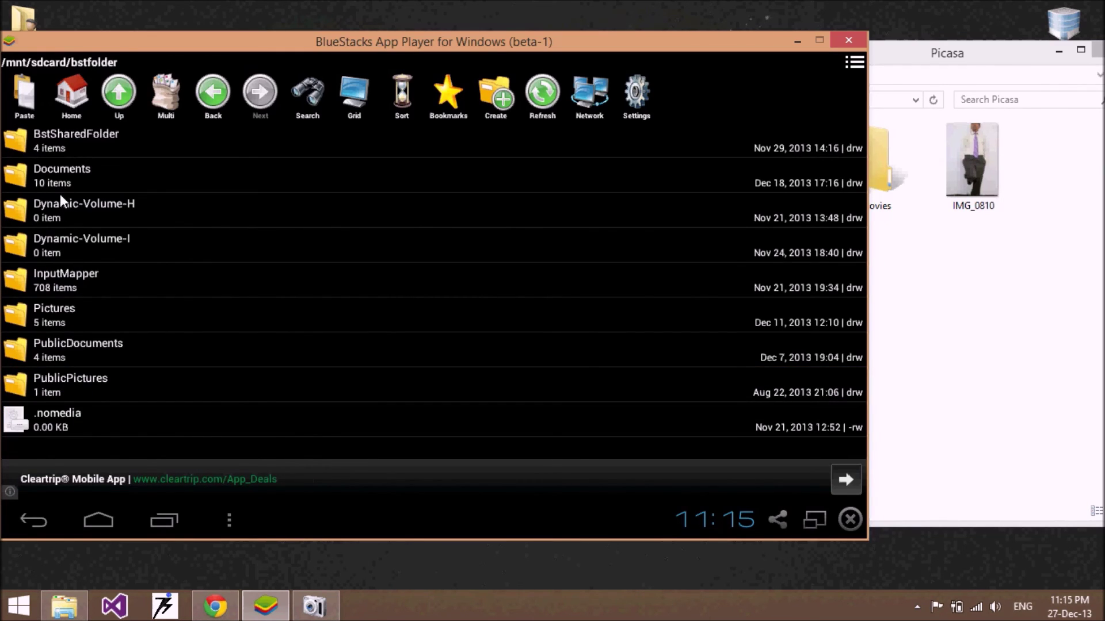
left_click(56, 166)
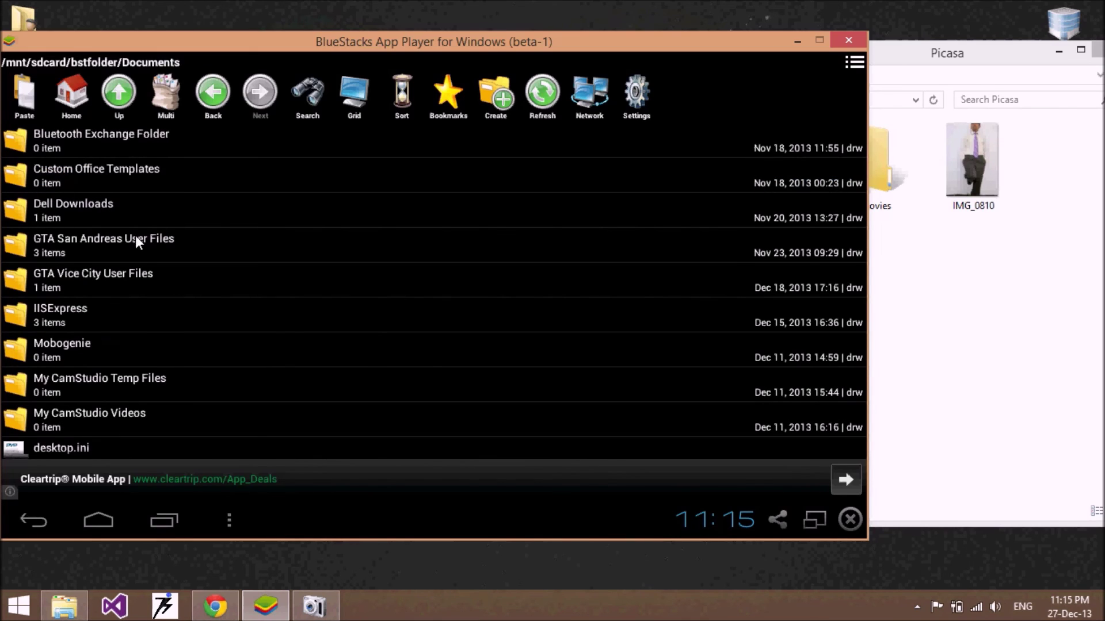
left_click(125, 106)
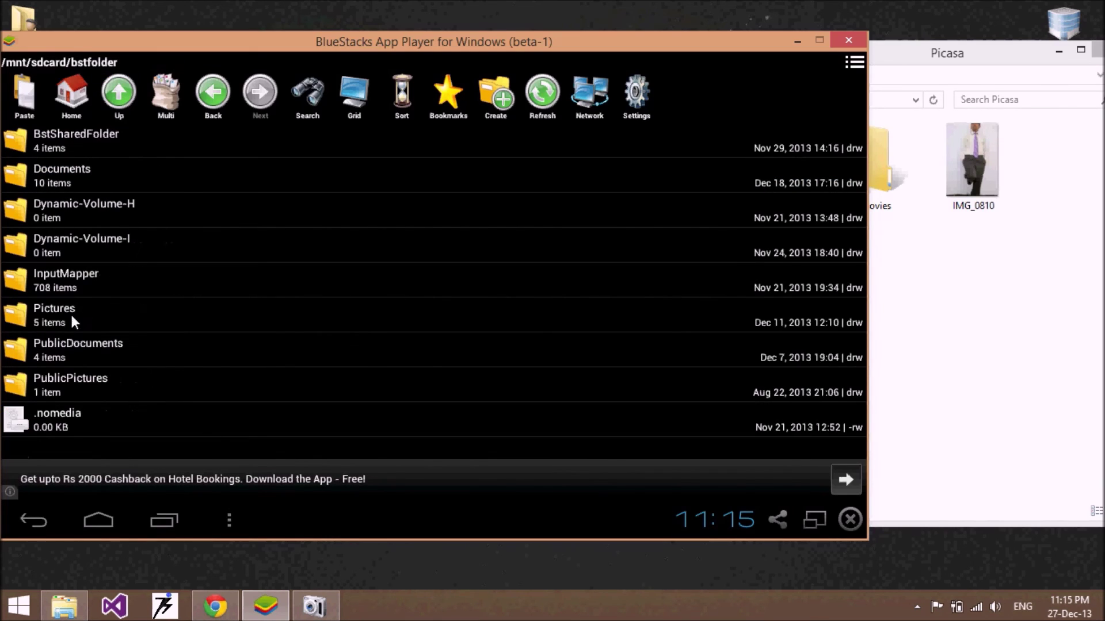
Paste the video into bstfolder/Pictures, then open the Windows Picasa folder's context menu
left_click(46, 311)
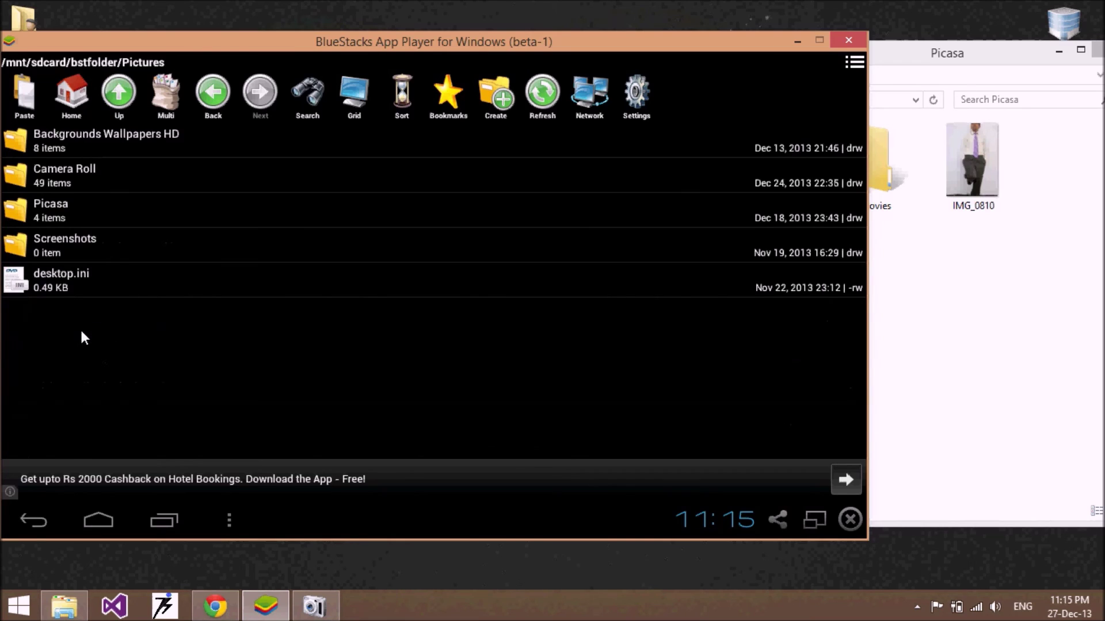
left_click(27, 103)
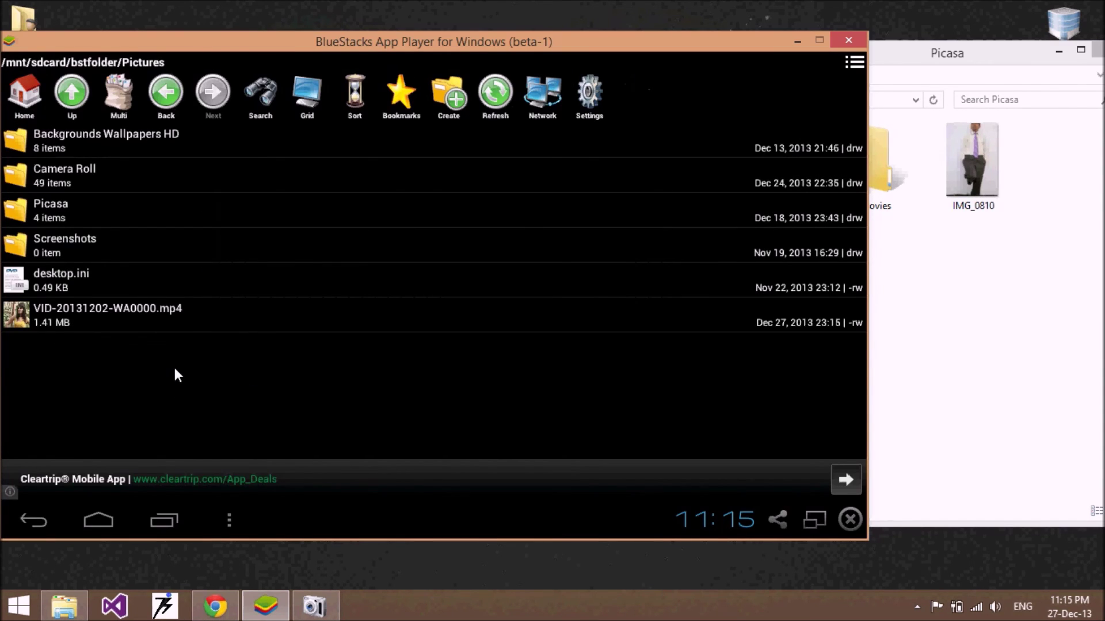
left_click(983, 337)
right_click(822, 291)
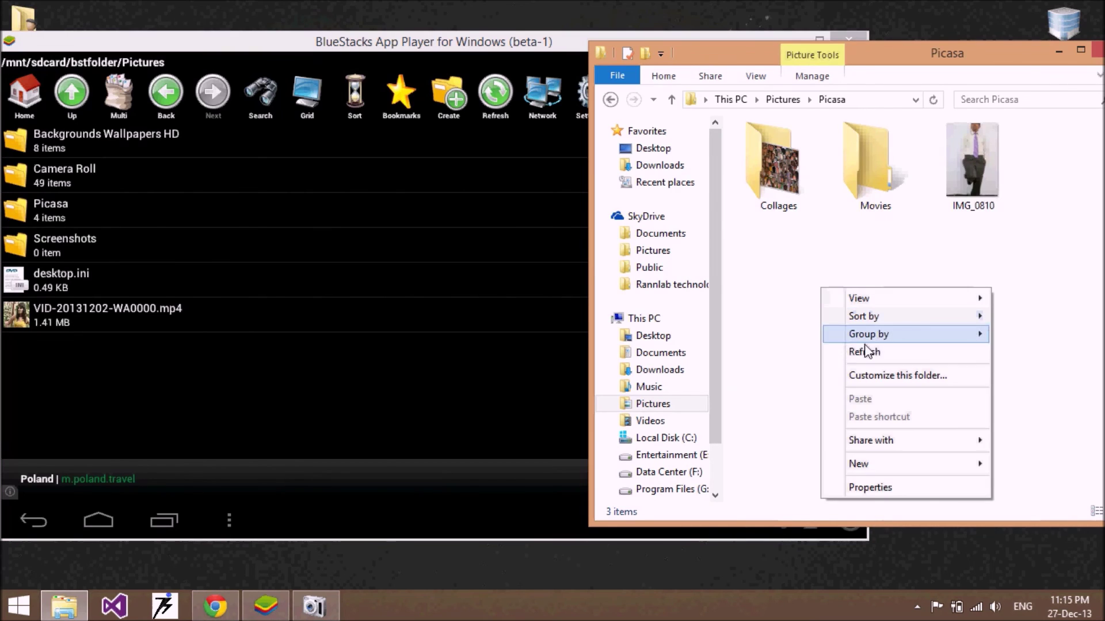